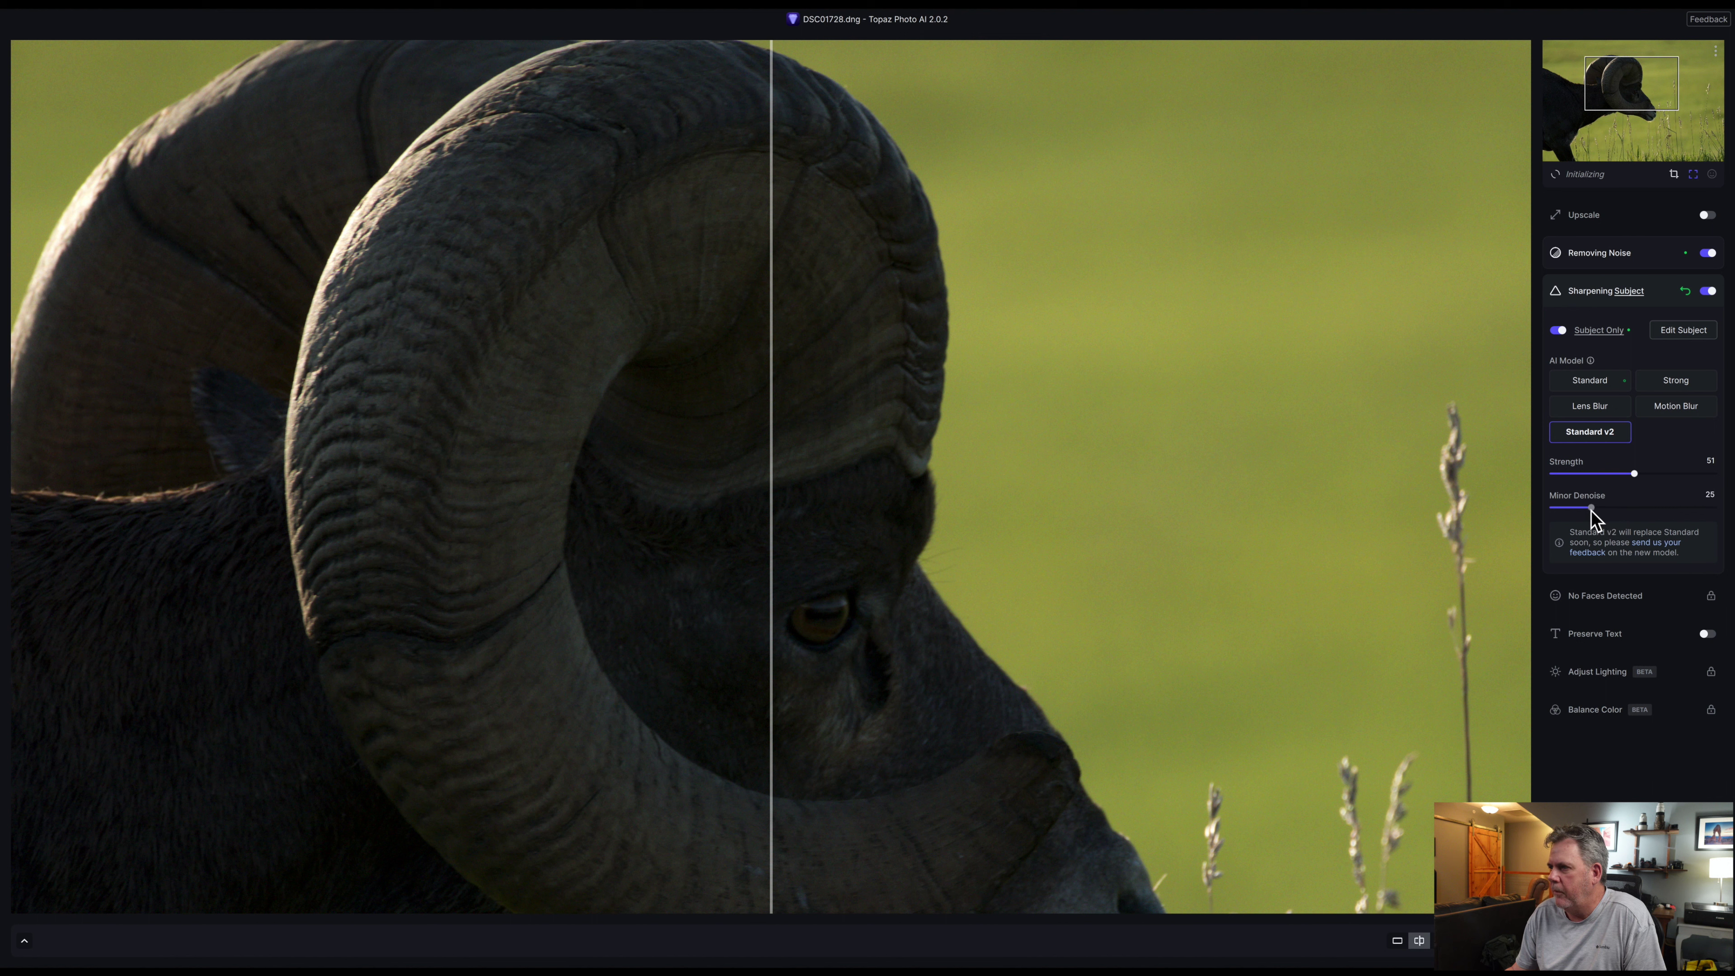
- Set the Standard v2 subject sharpening strength to 49 and save the processed DNG back to Capture One
drag(1632, 473, 1629, 473)
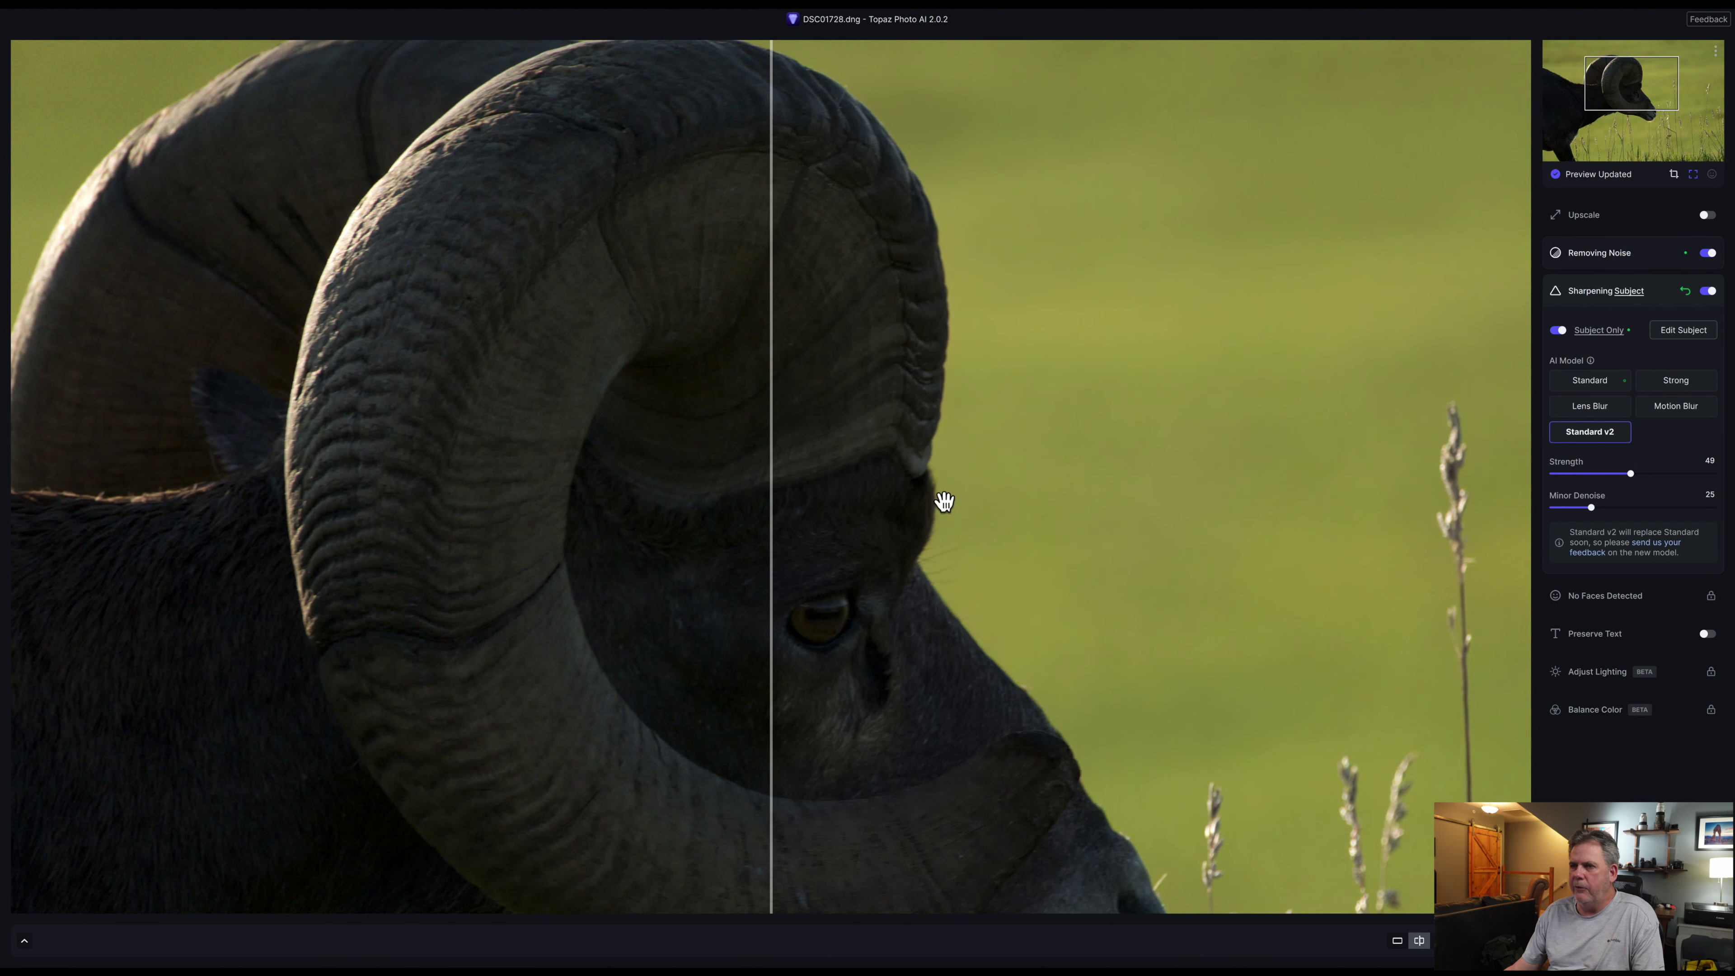
key(ctrl+s)
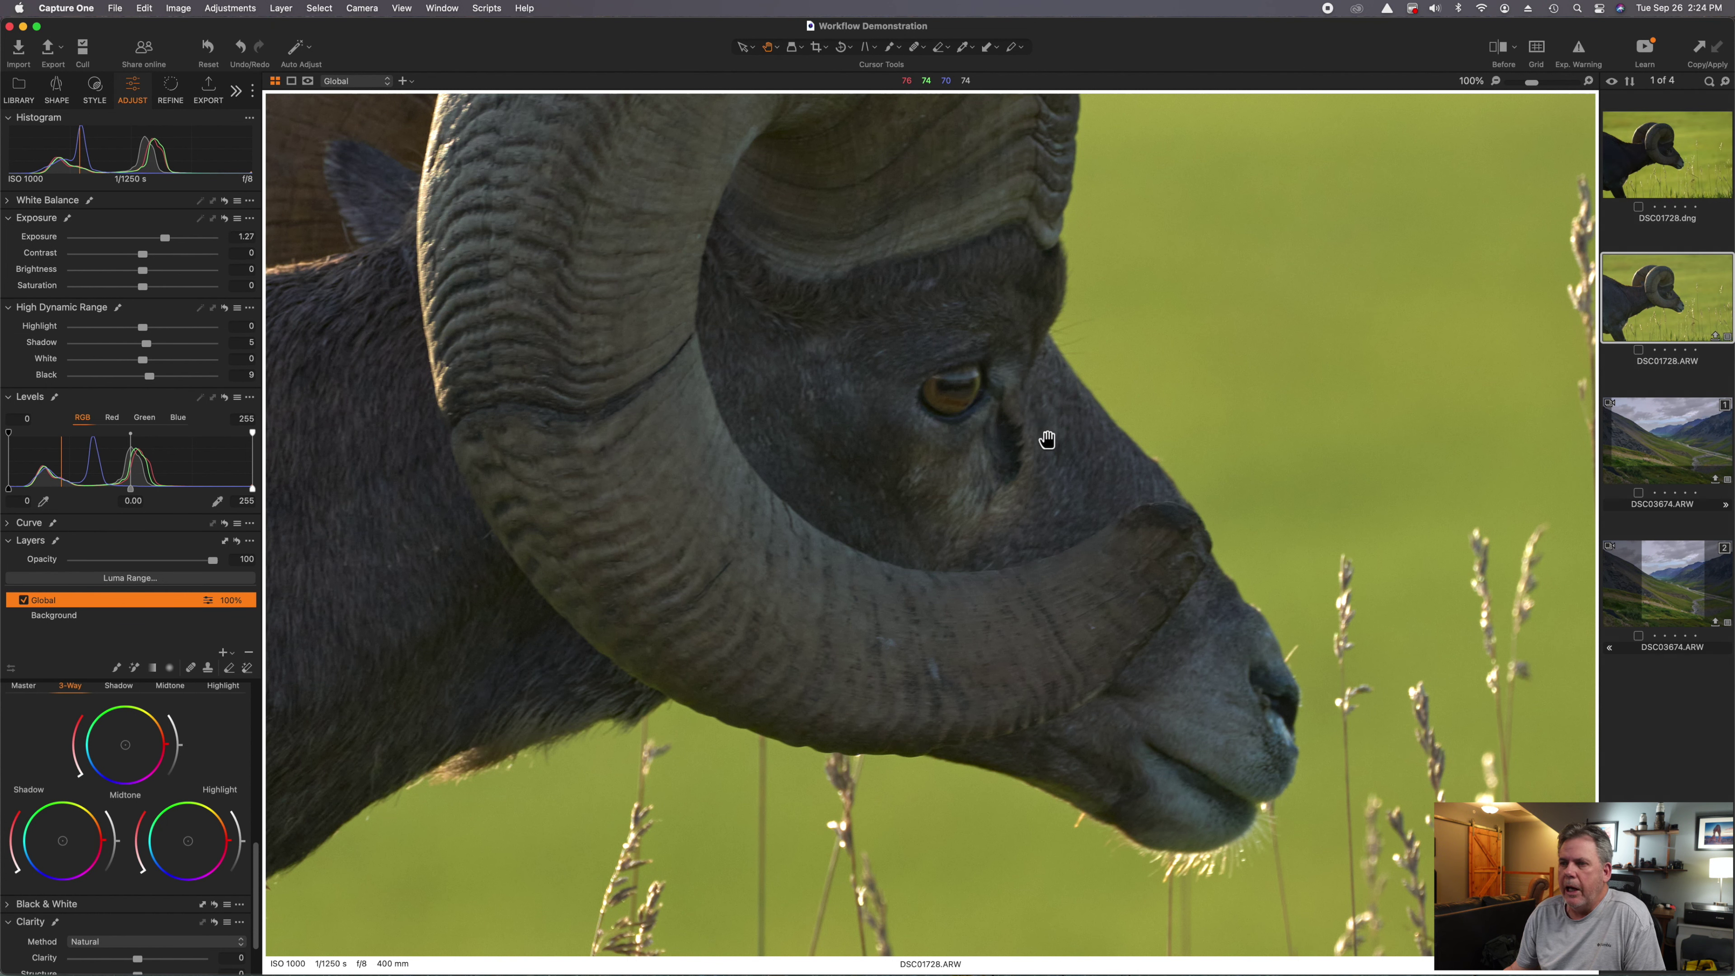
- Copy the adjustments from DSC01728.ARW and apply them to DSC01728.dng
click(1671, 162)
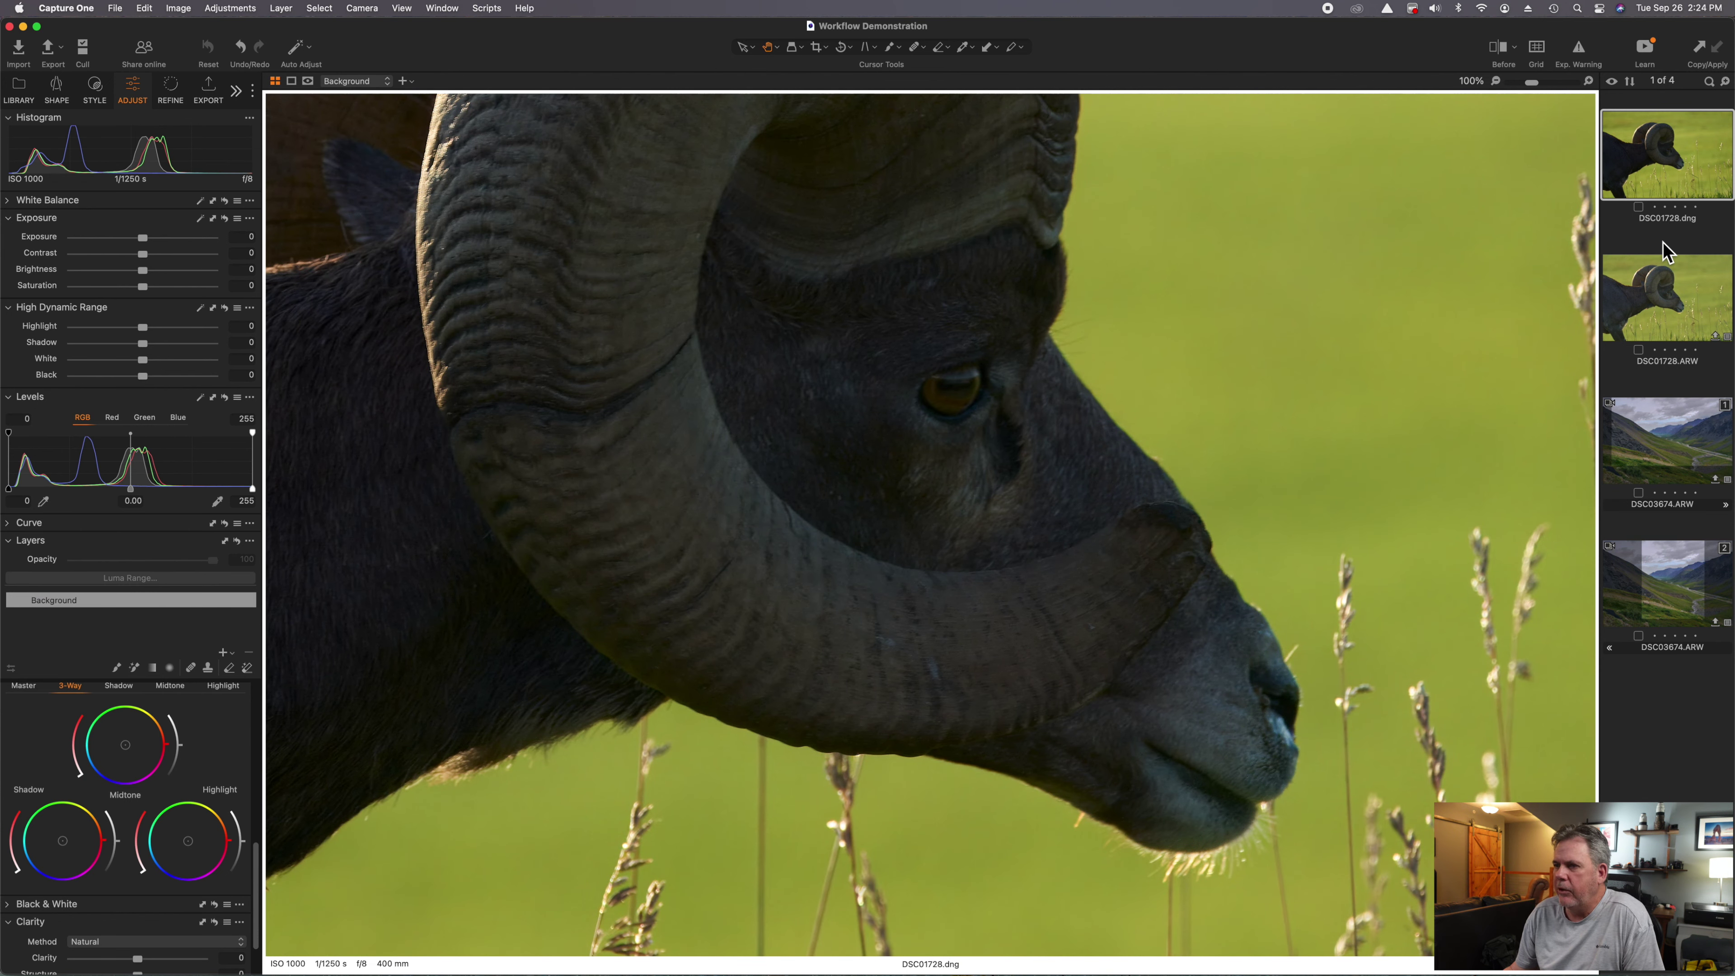
click(1679, 311)
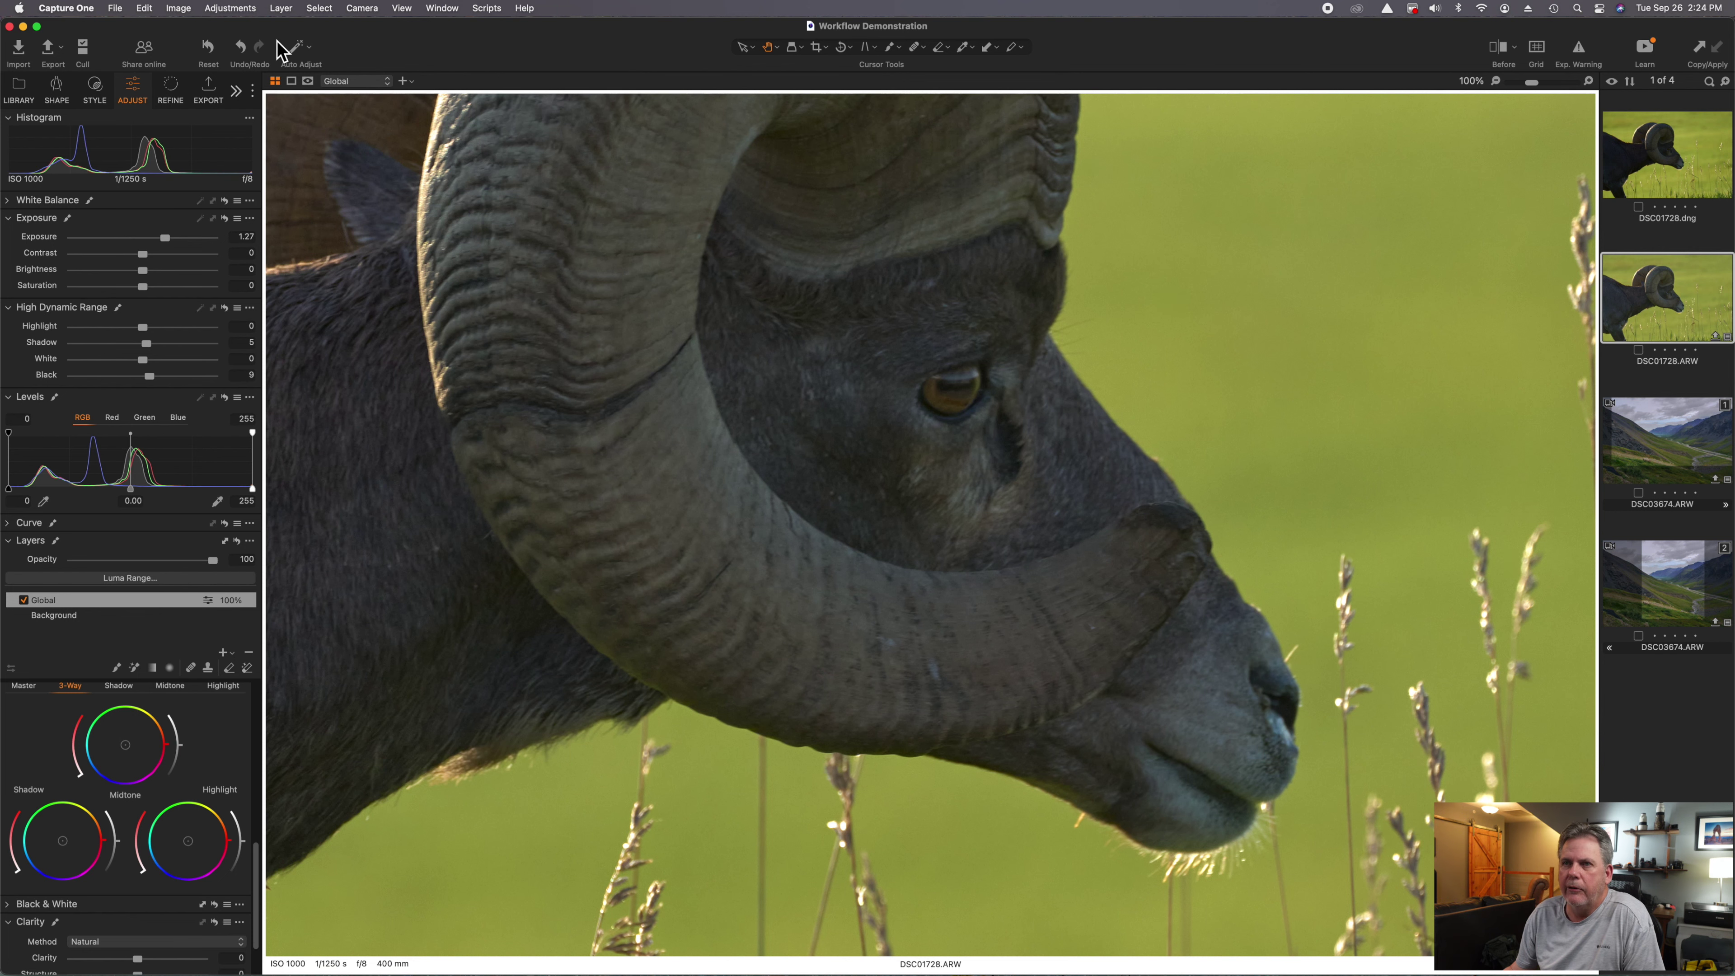
click(230, 8)
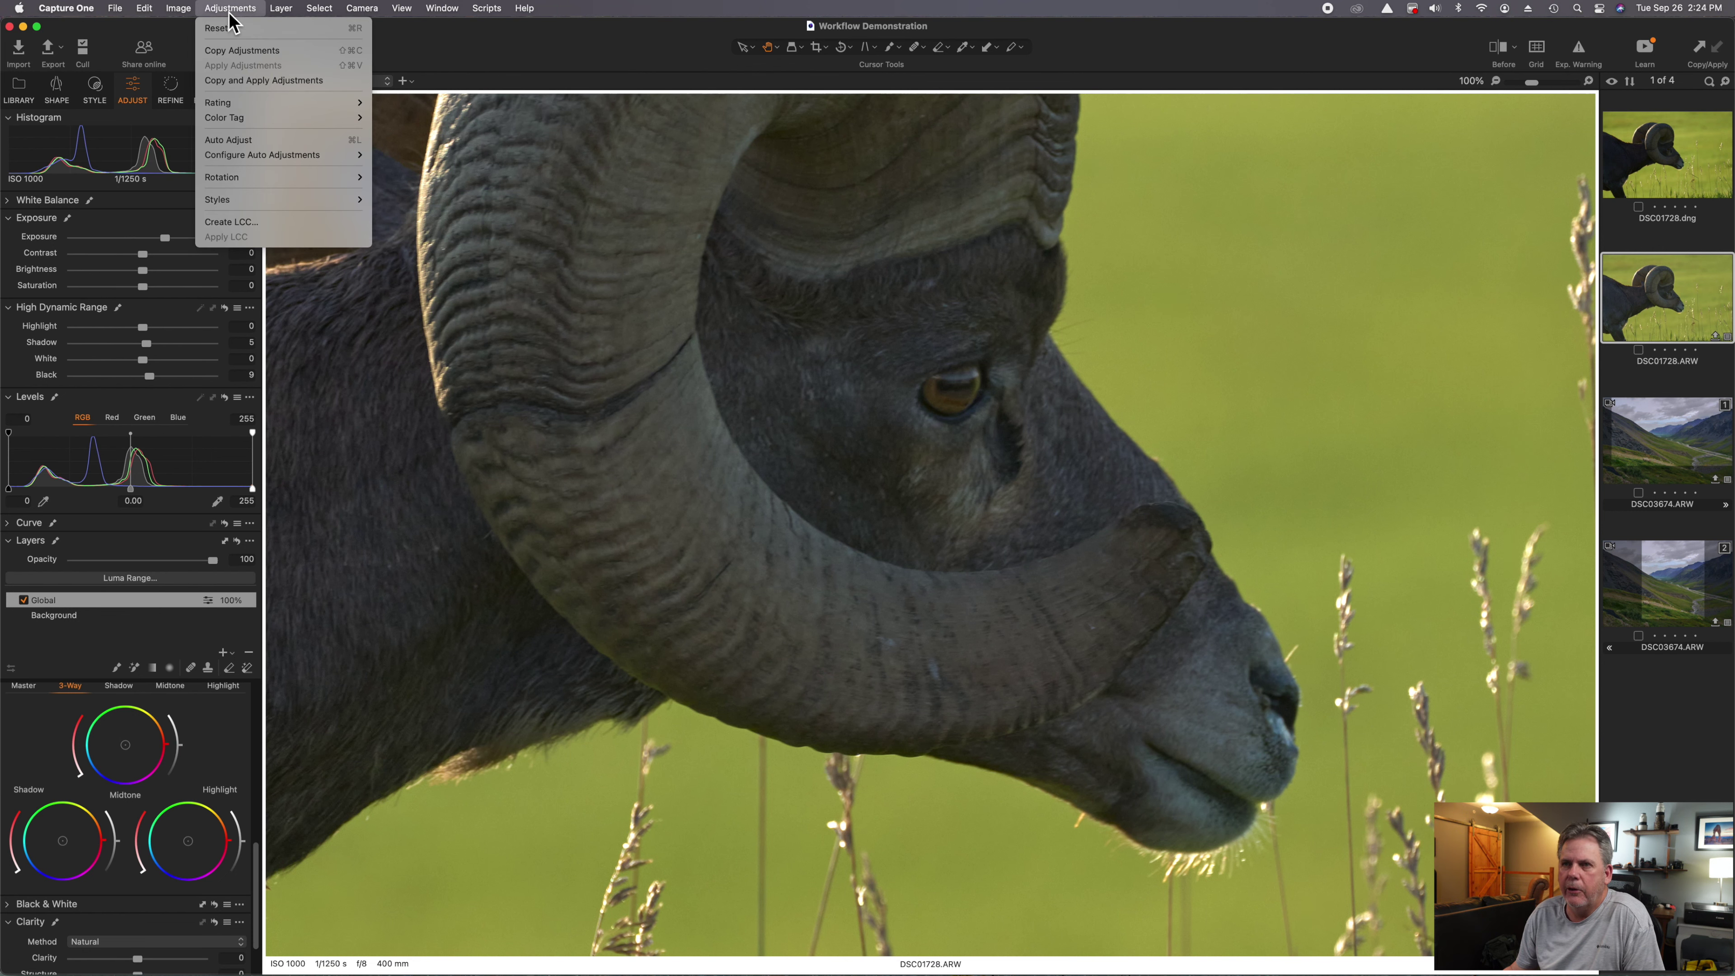
click(243, 51)
click(1666, 156)
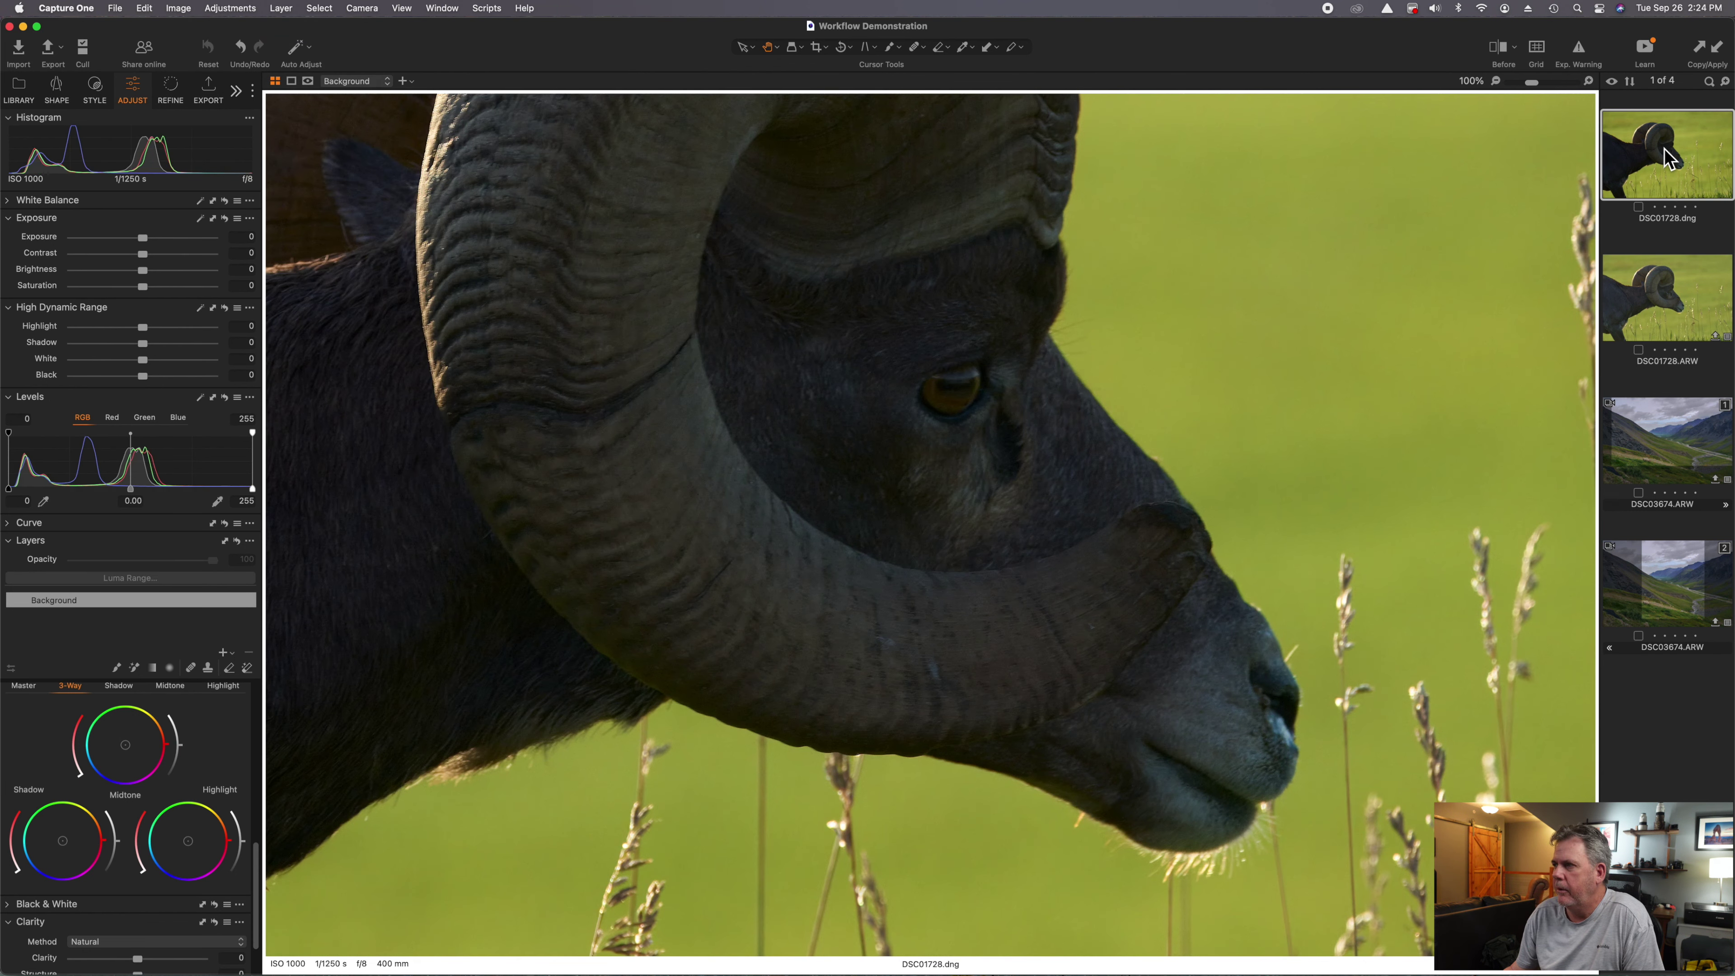
click(236, 9)
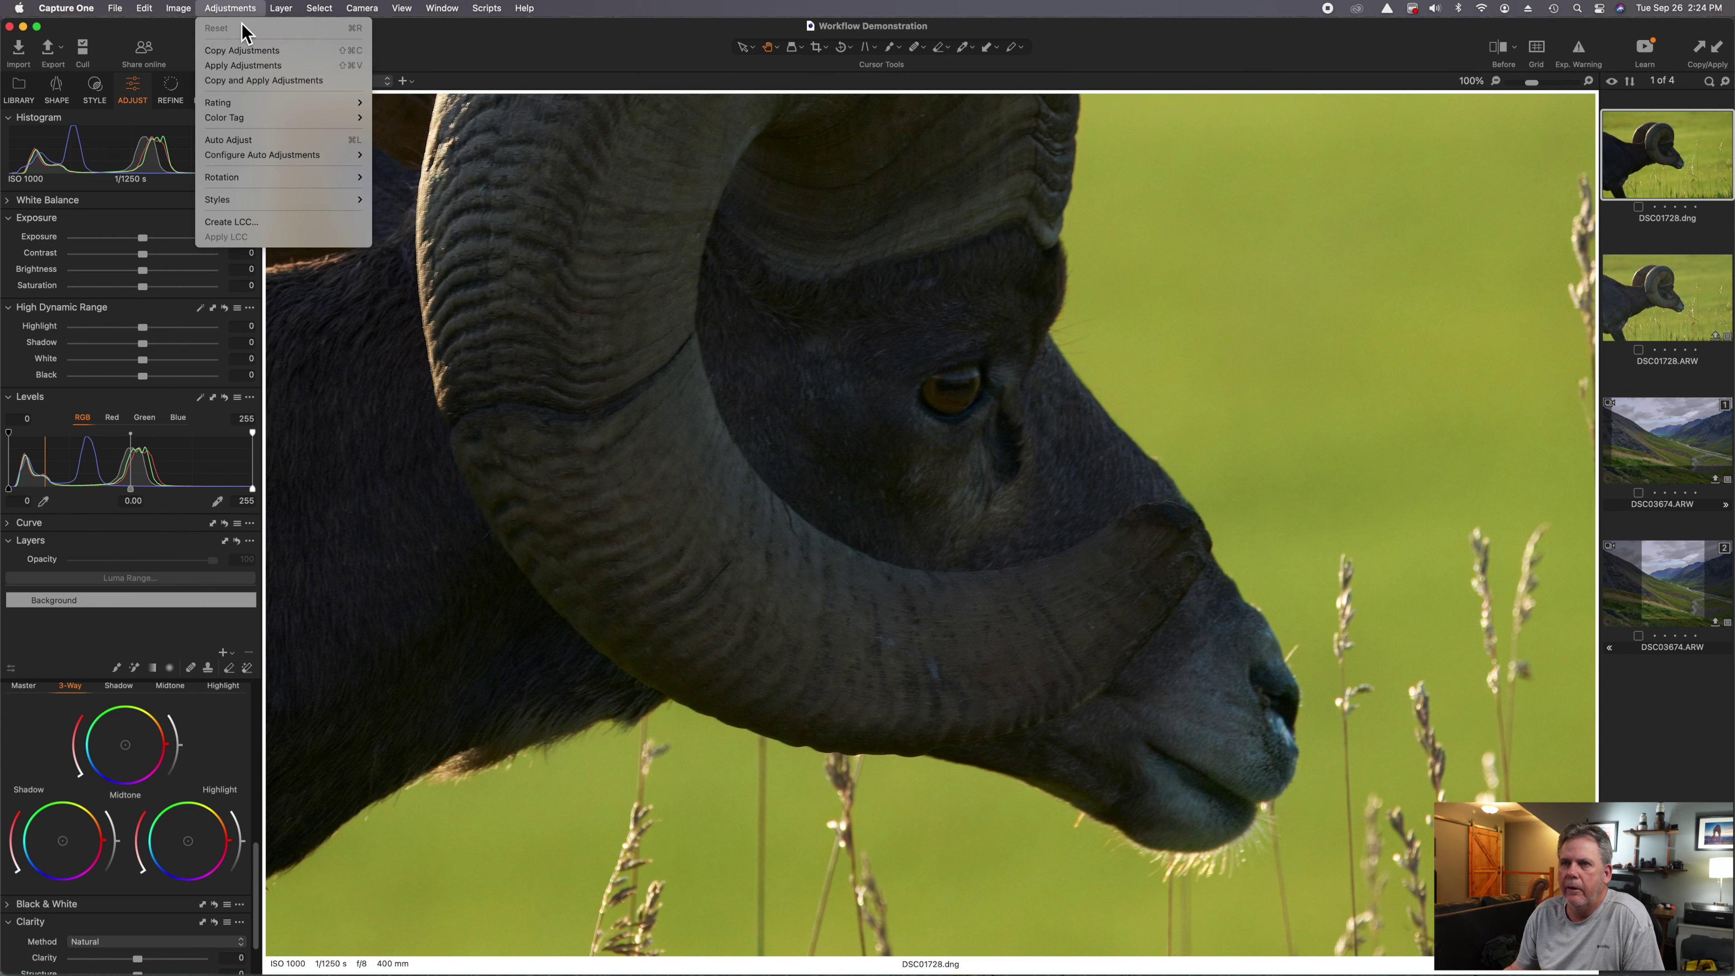
click(259, 67)
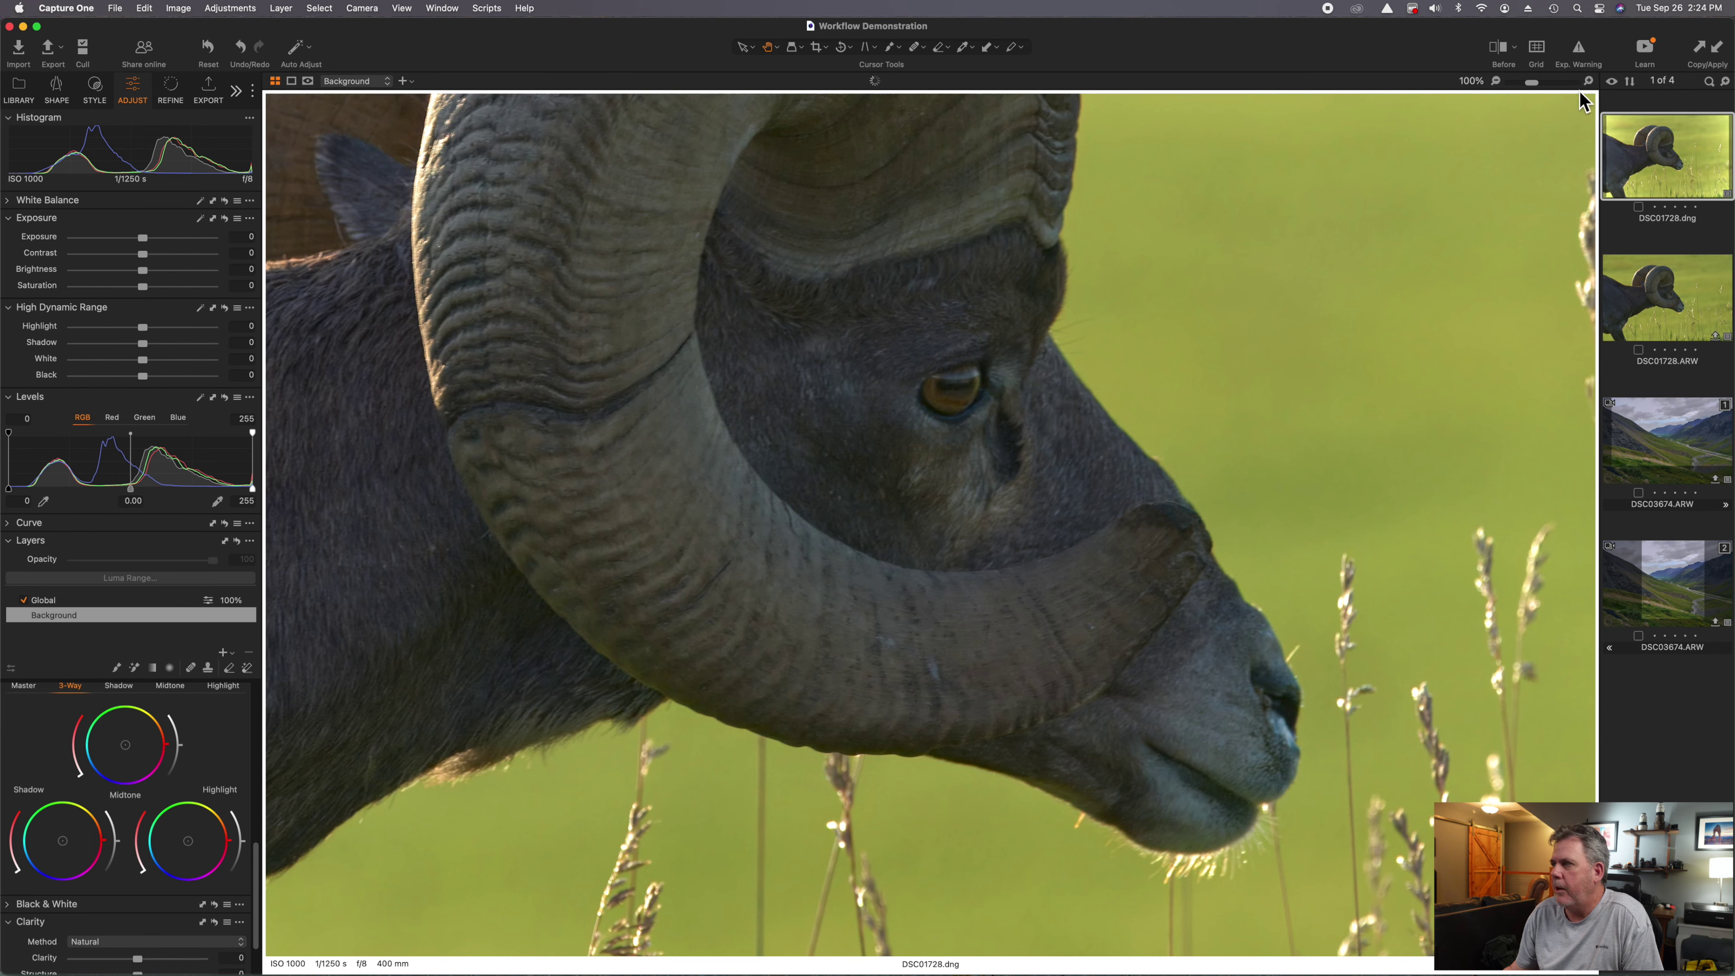
- Add a new adjustment layer to DSC01728.dng and choose the built-in Add Detail style brush
drag(1531, 83, 1511, 83)
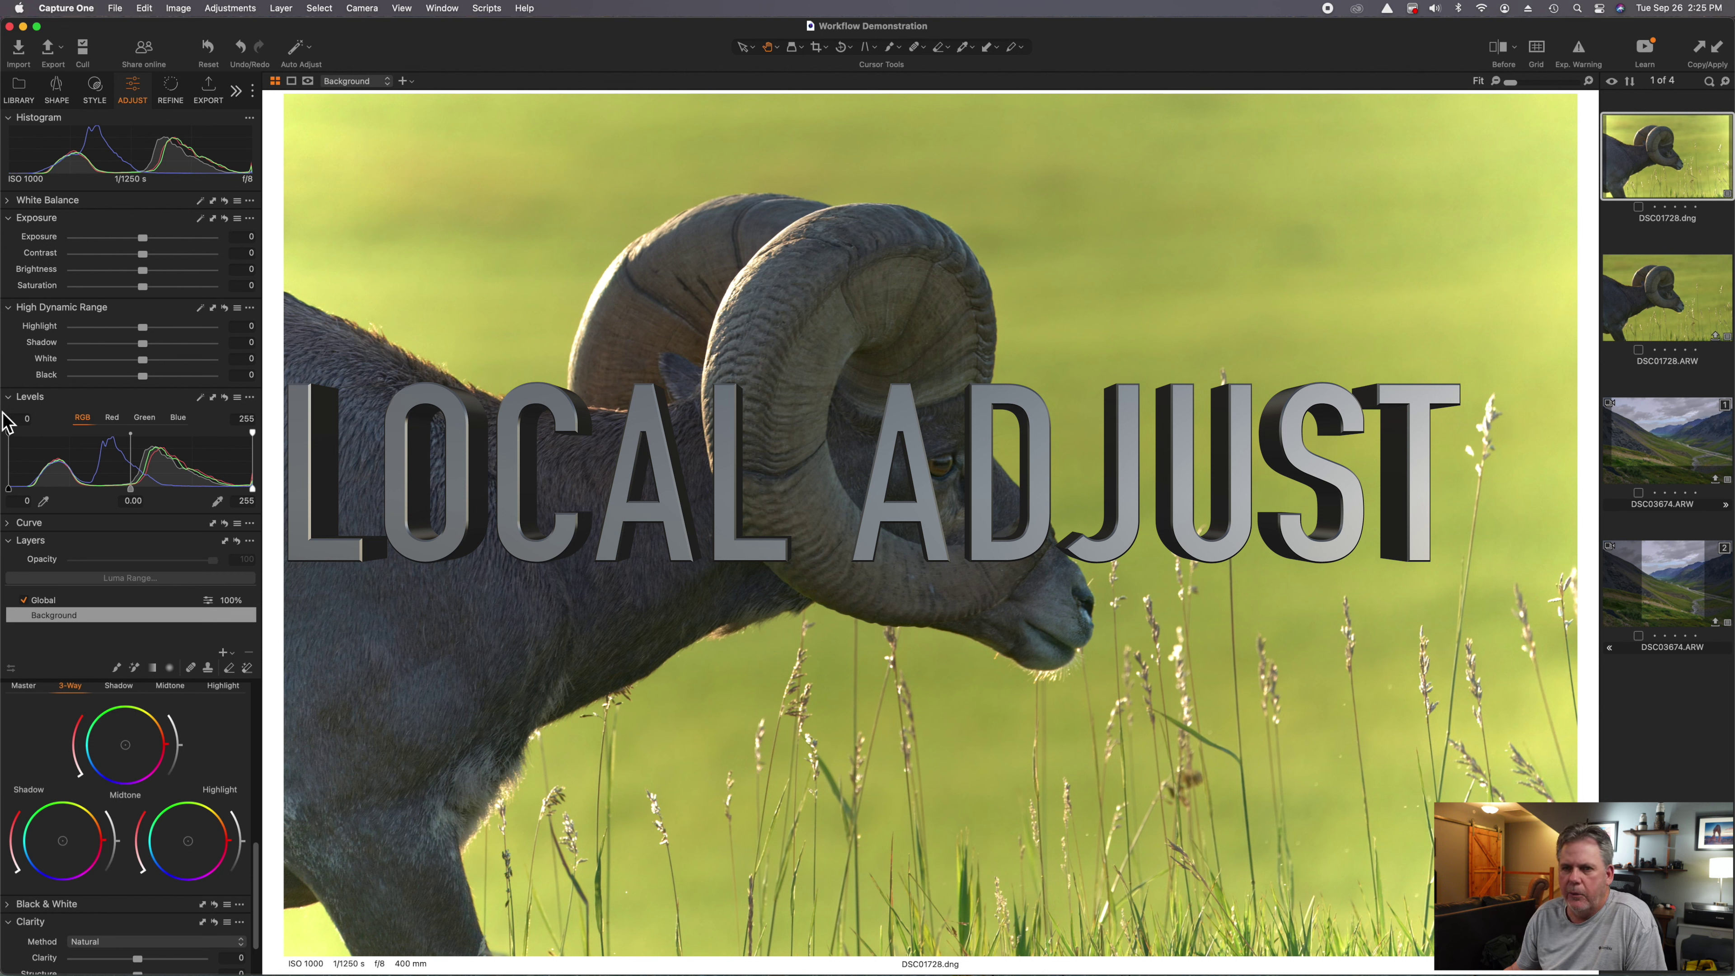
click(222, 653)
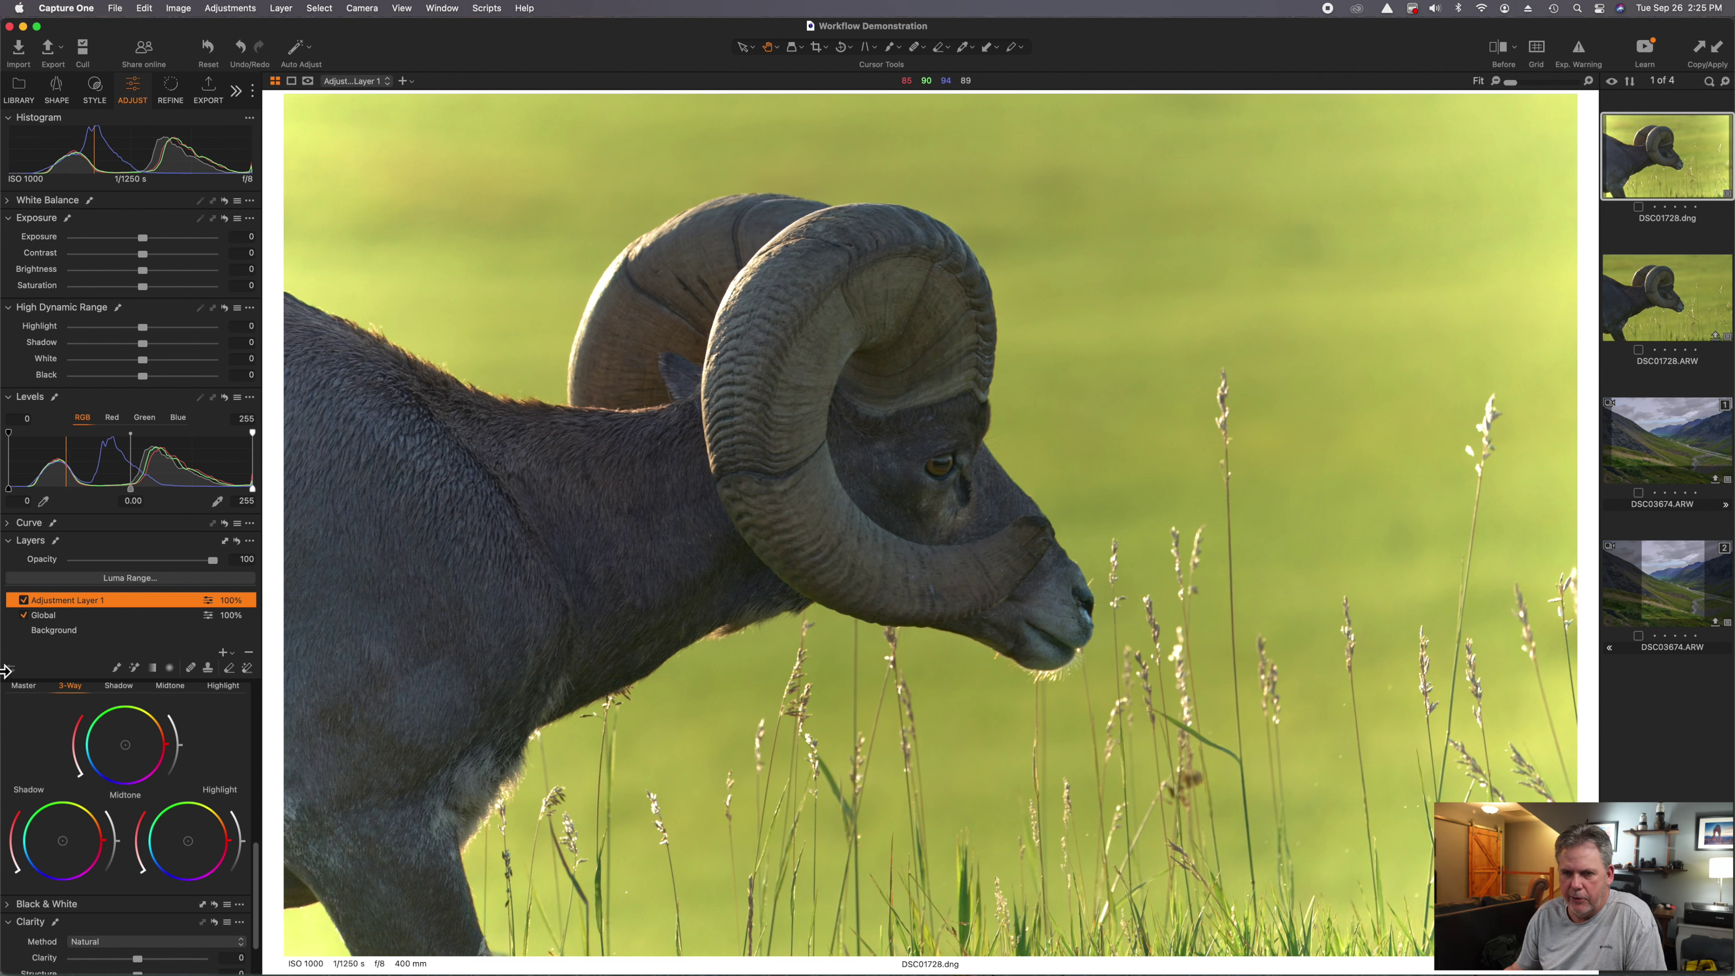
scroll(38, 820, down, 2)
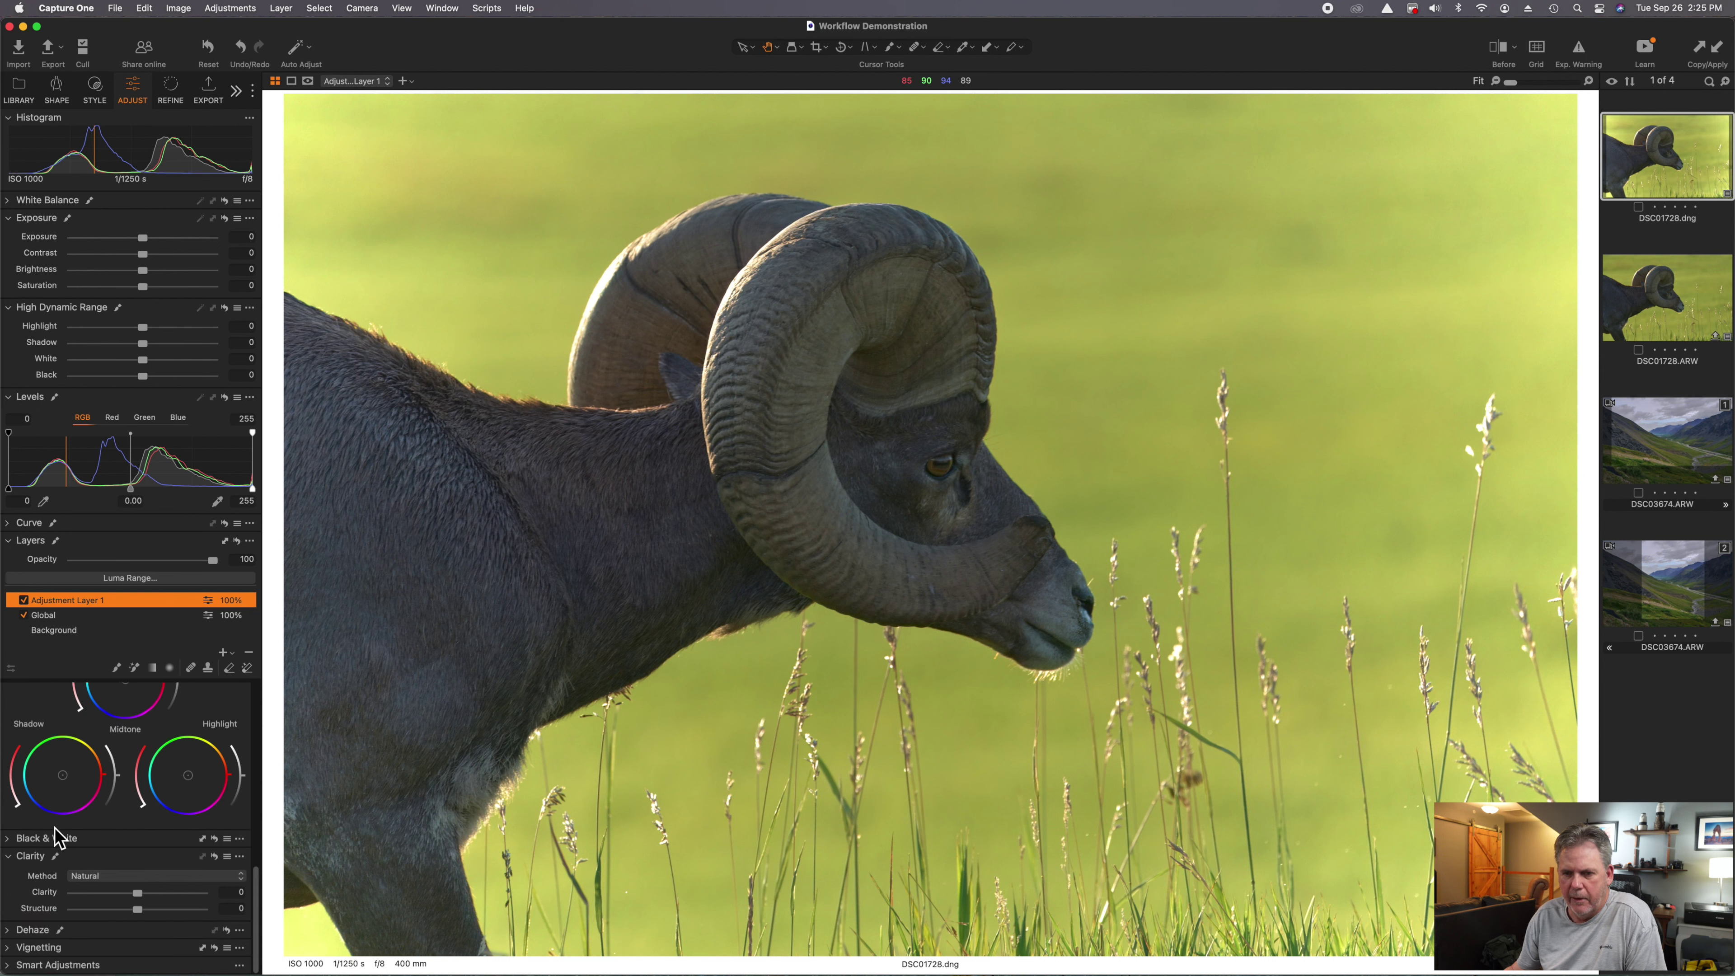
scroll(55, 873, up, 5)
scroll(55, 874, up, 8)
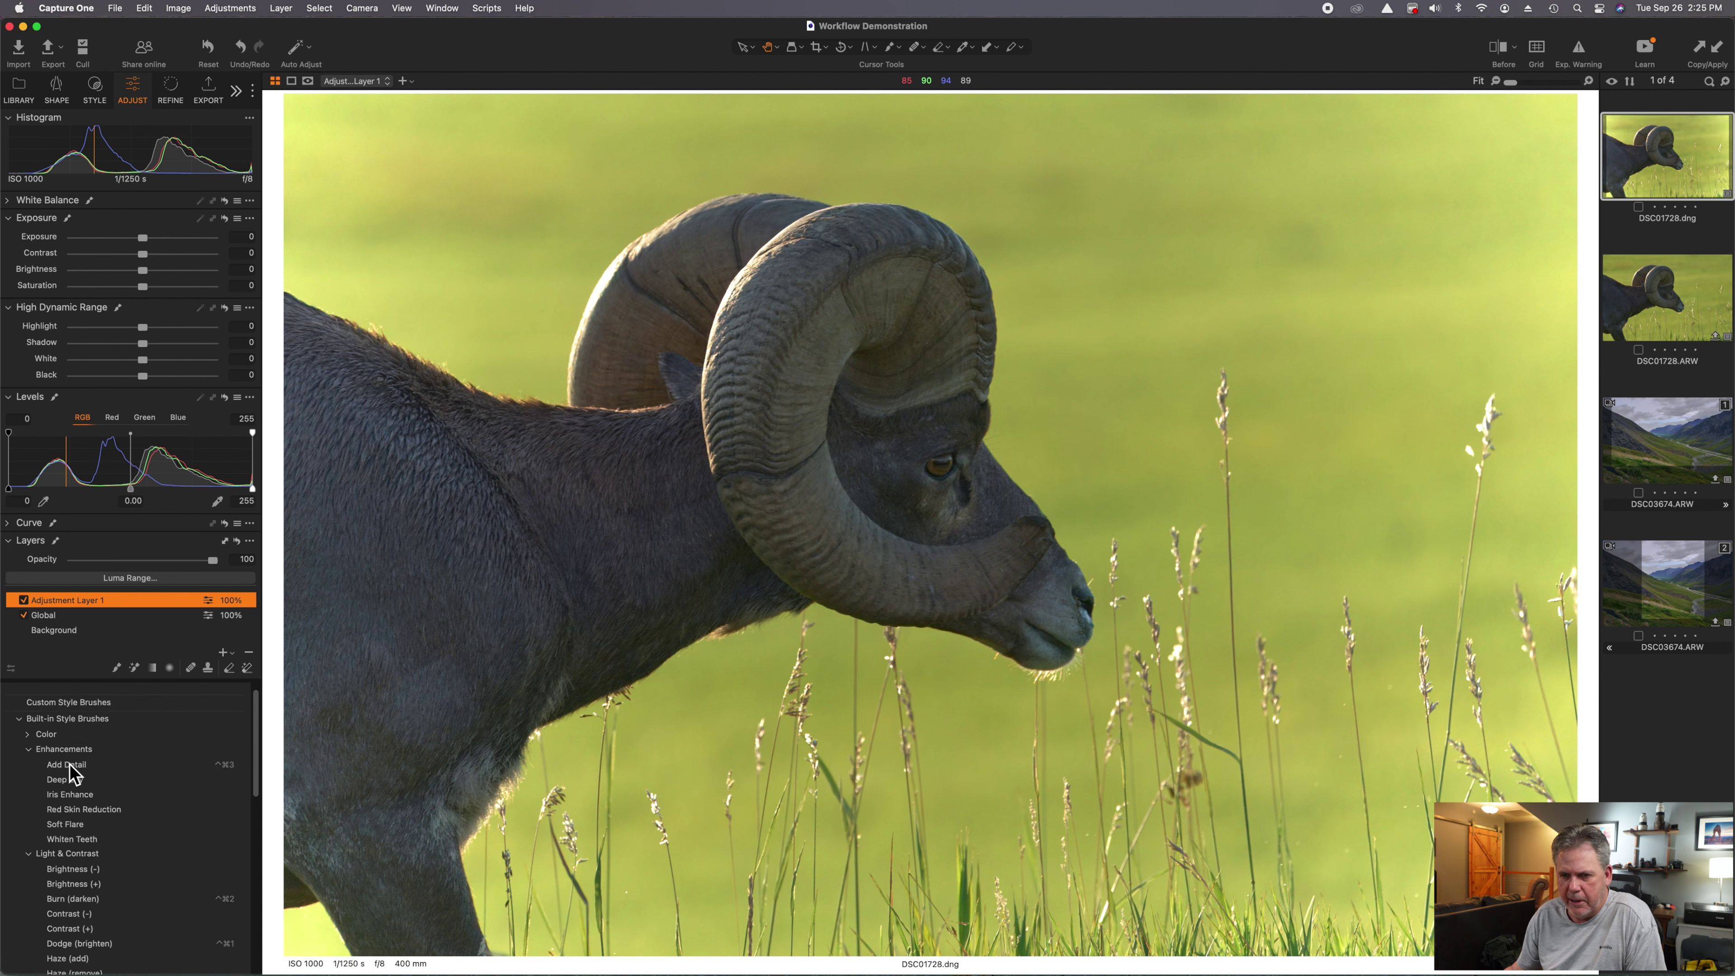
- Adjust the Add Detail brush settings and paint over the ram's eye and the surrounding face
right_click(859, 460)
drag(860, 460, 836, 477)
drag(949, 493, 931, 495)
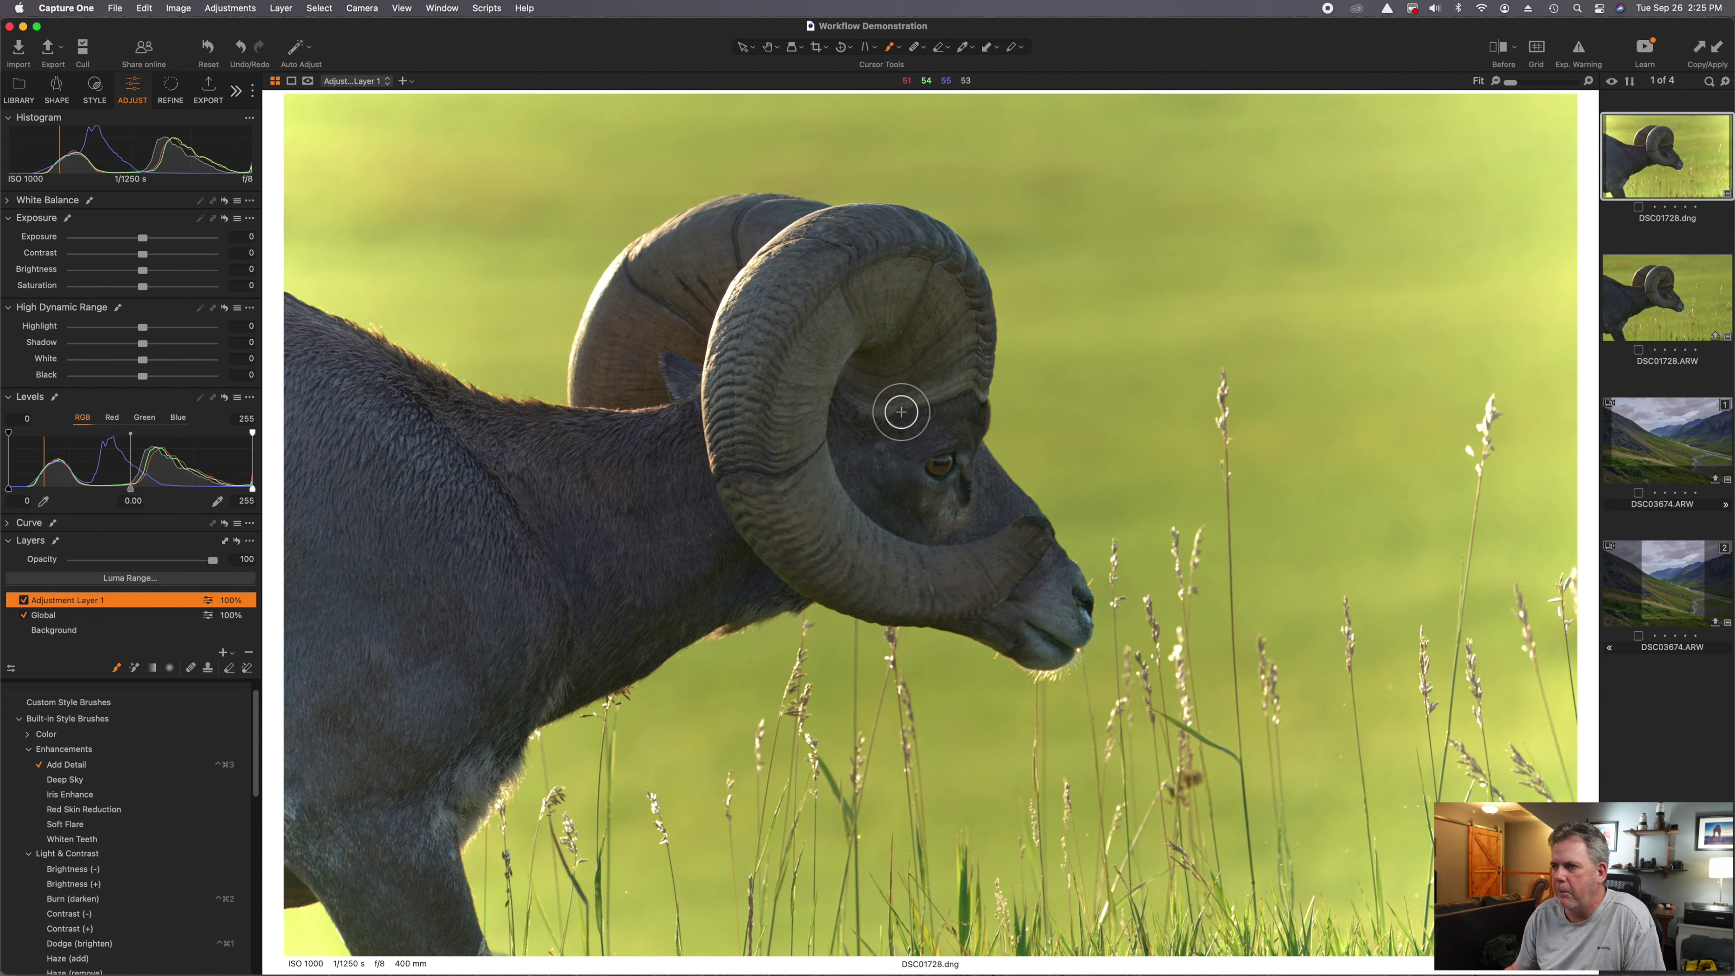
drag(921, 445, 905, 467)
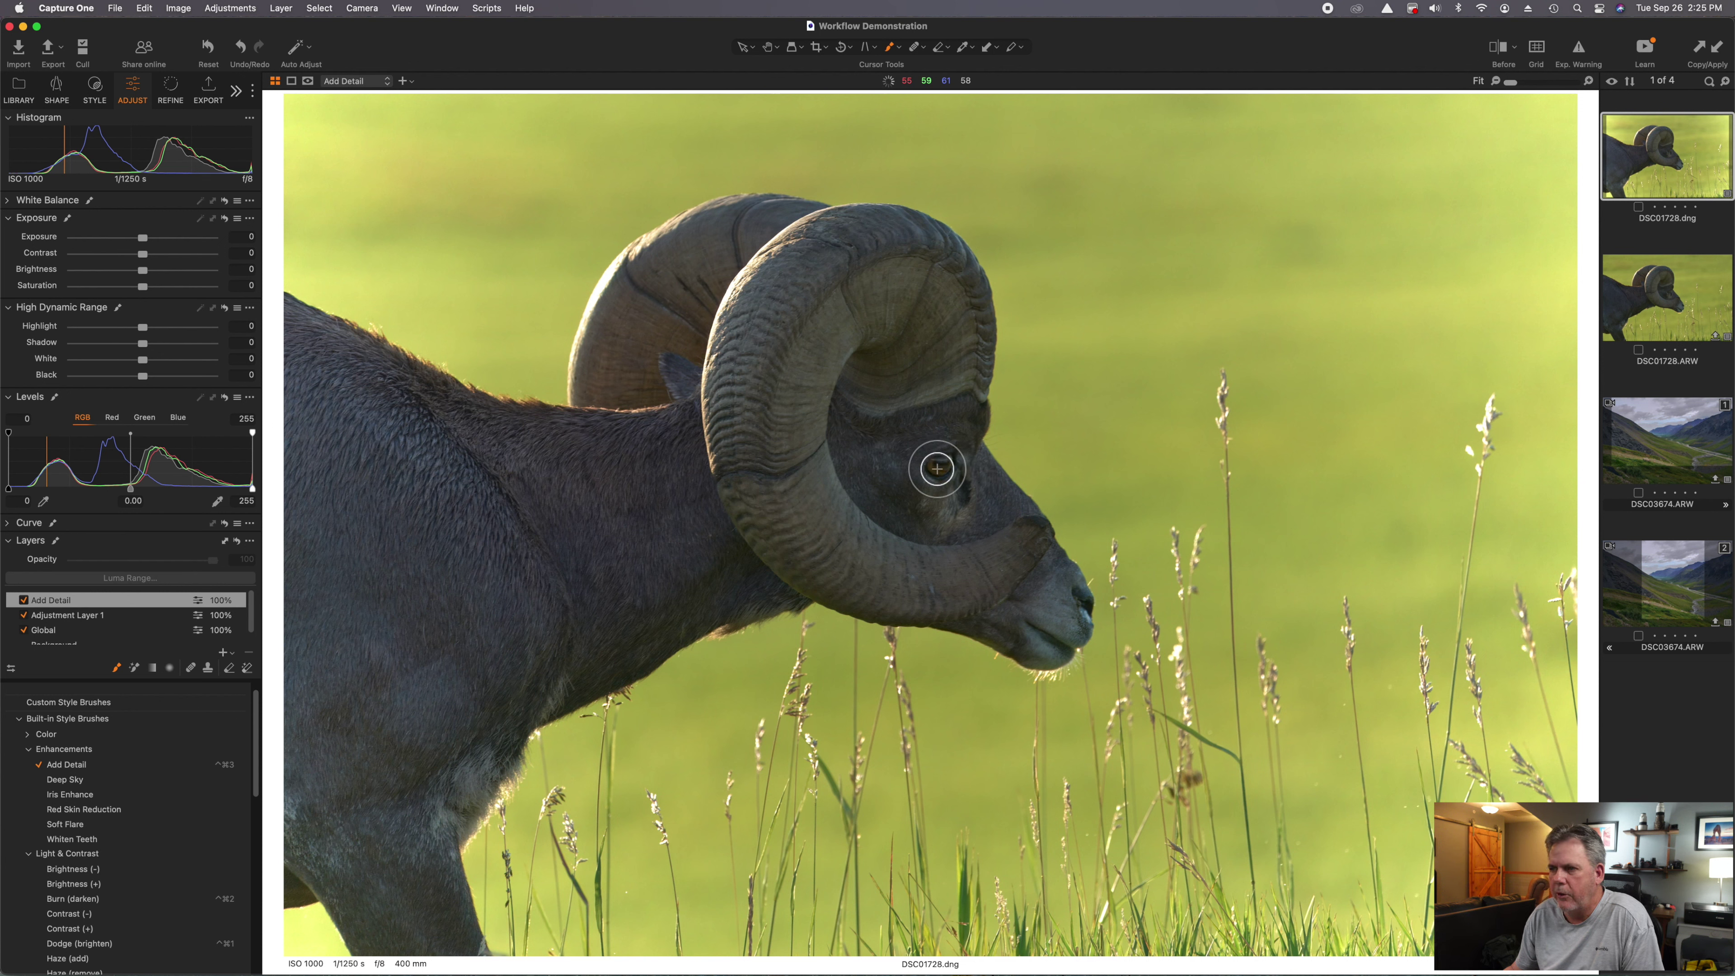
click(946, 463)
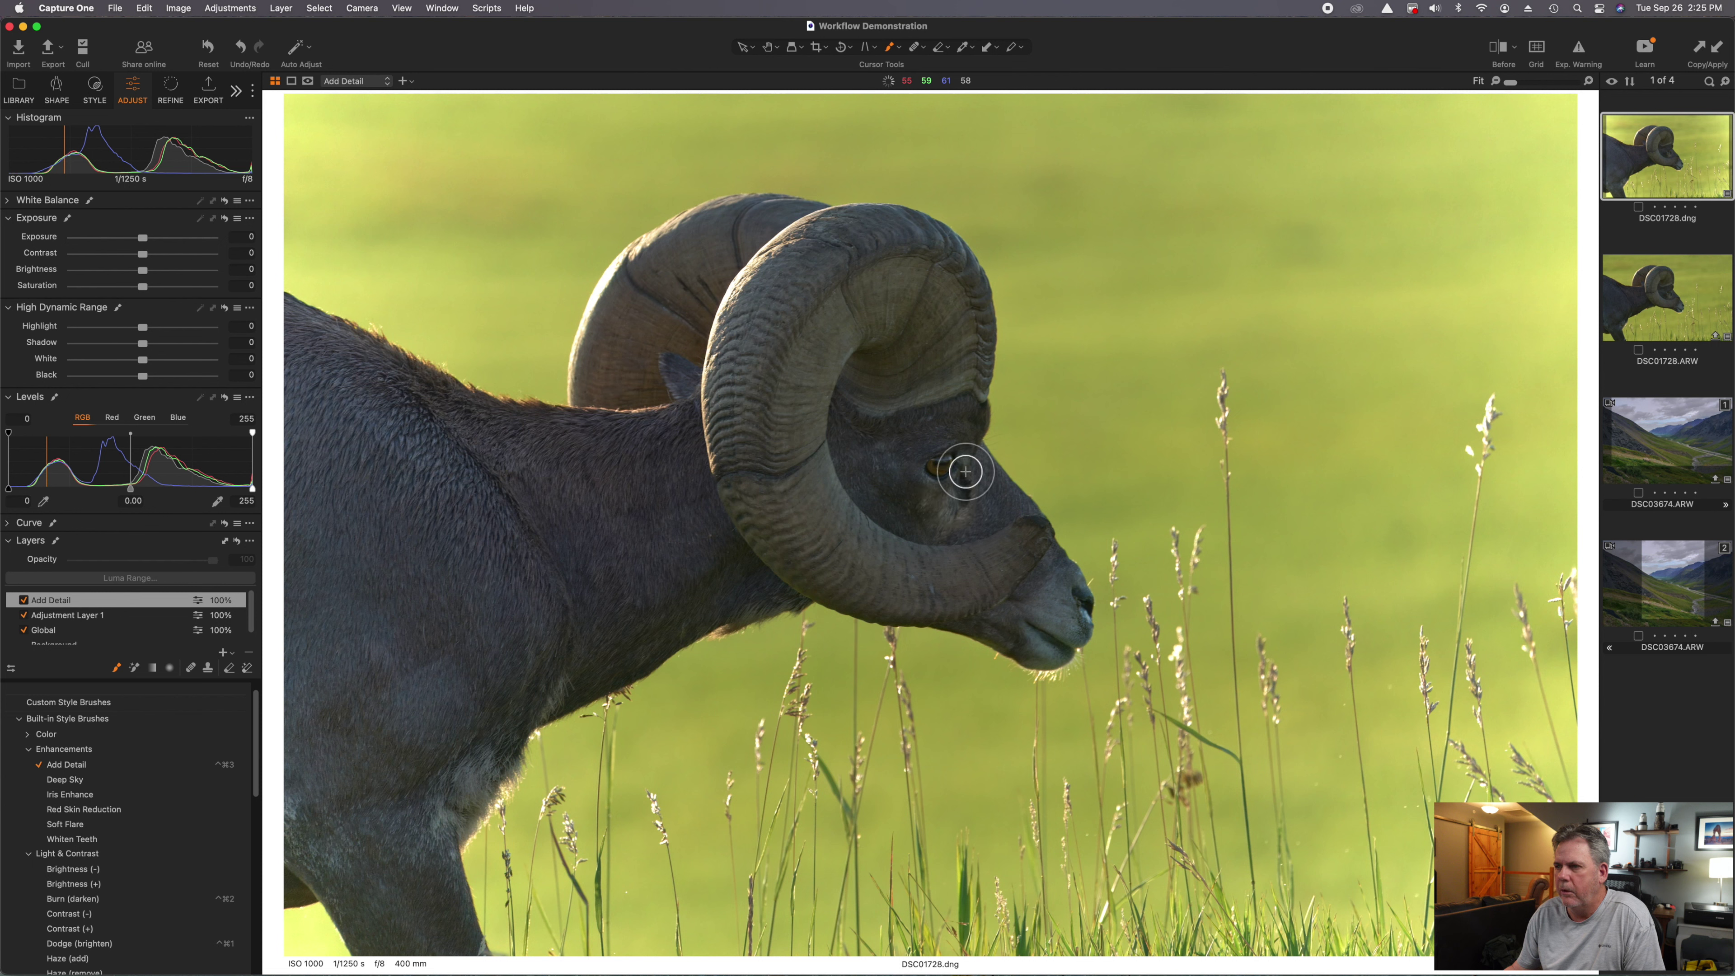
click(939, 469)
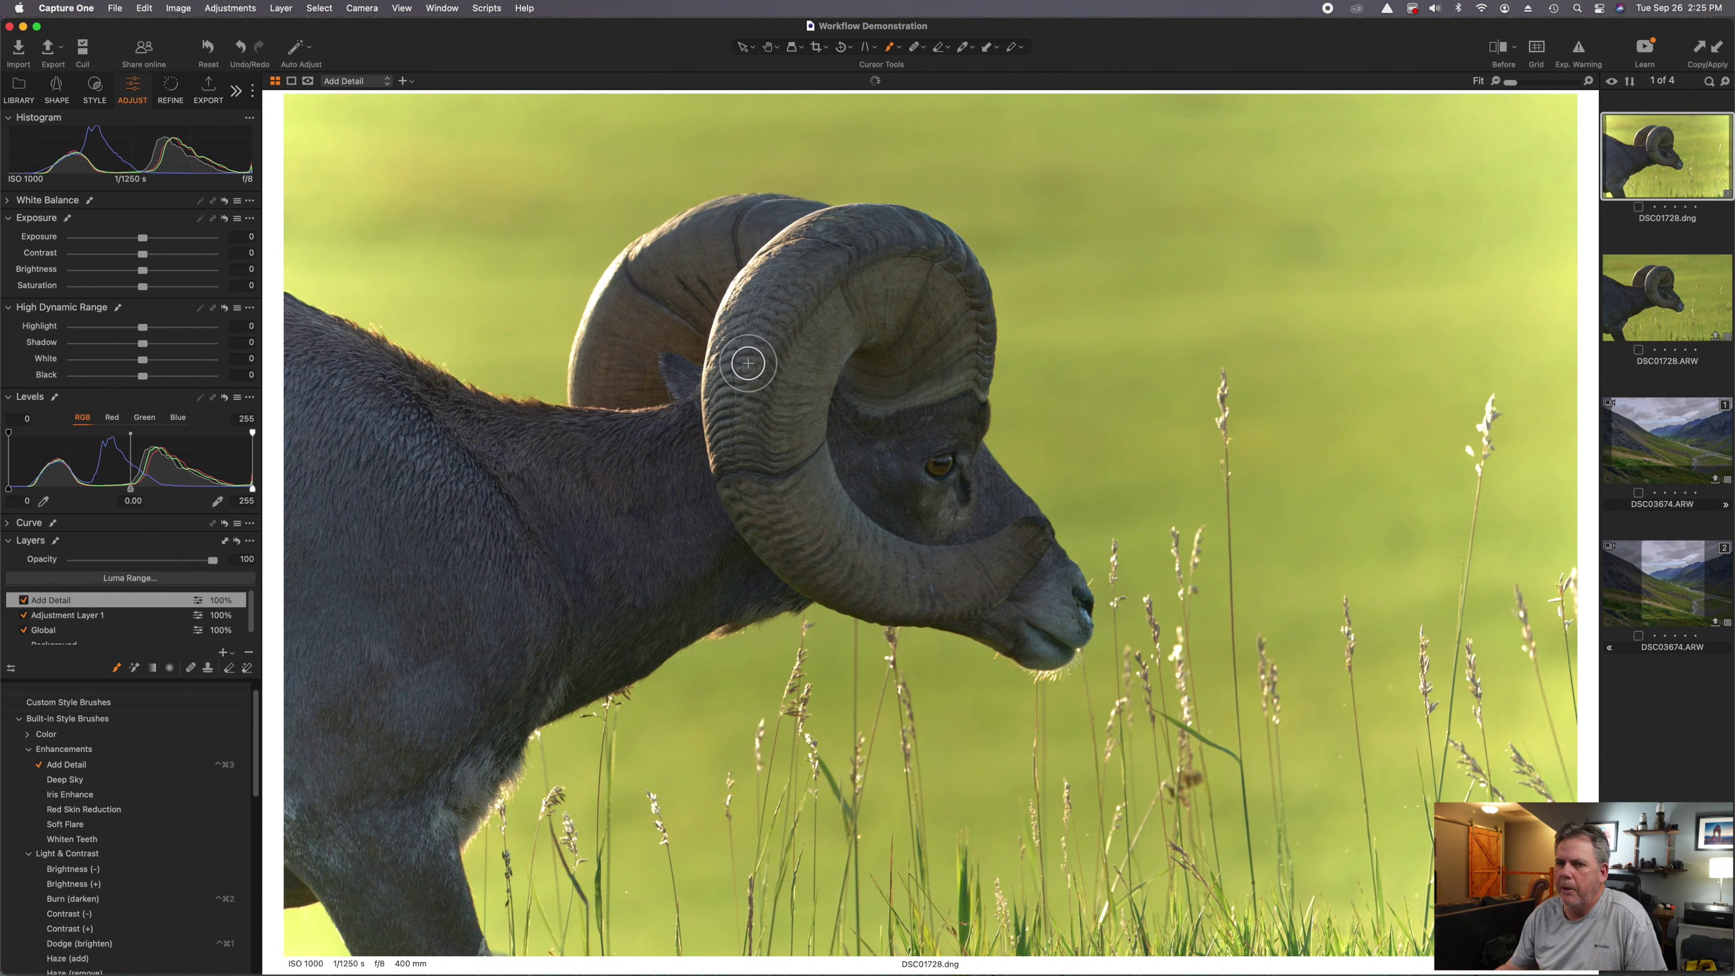
- Adjust the brush settings again and paint Add Detail over the ram's curled horn
right_click(805, 358)
drag(805, 358, 806, 357)
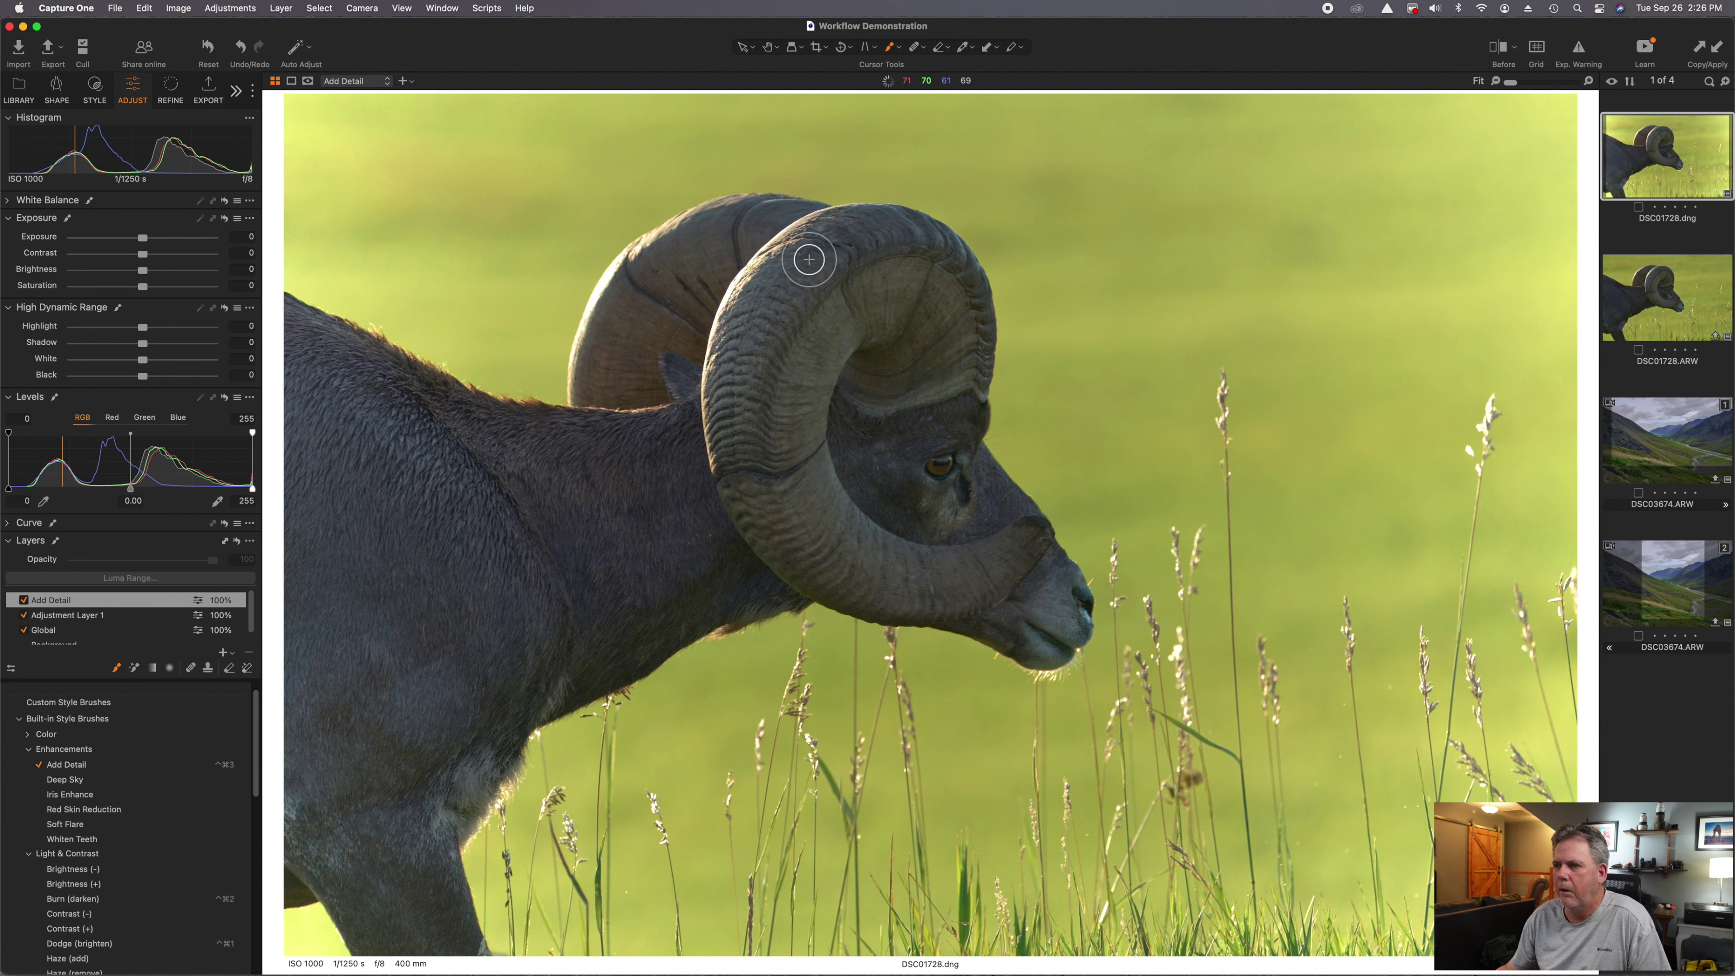
right_click(817, 462)
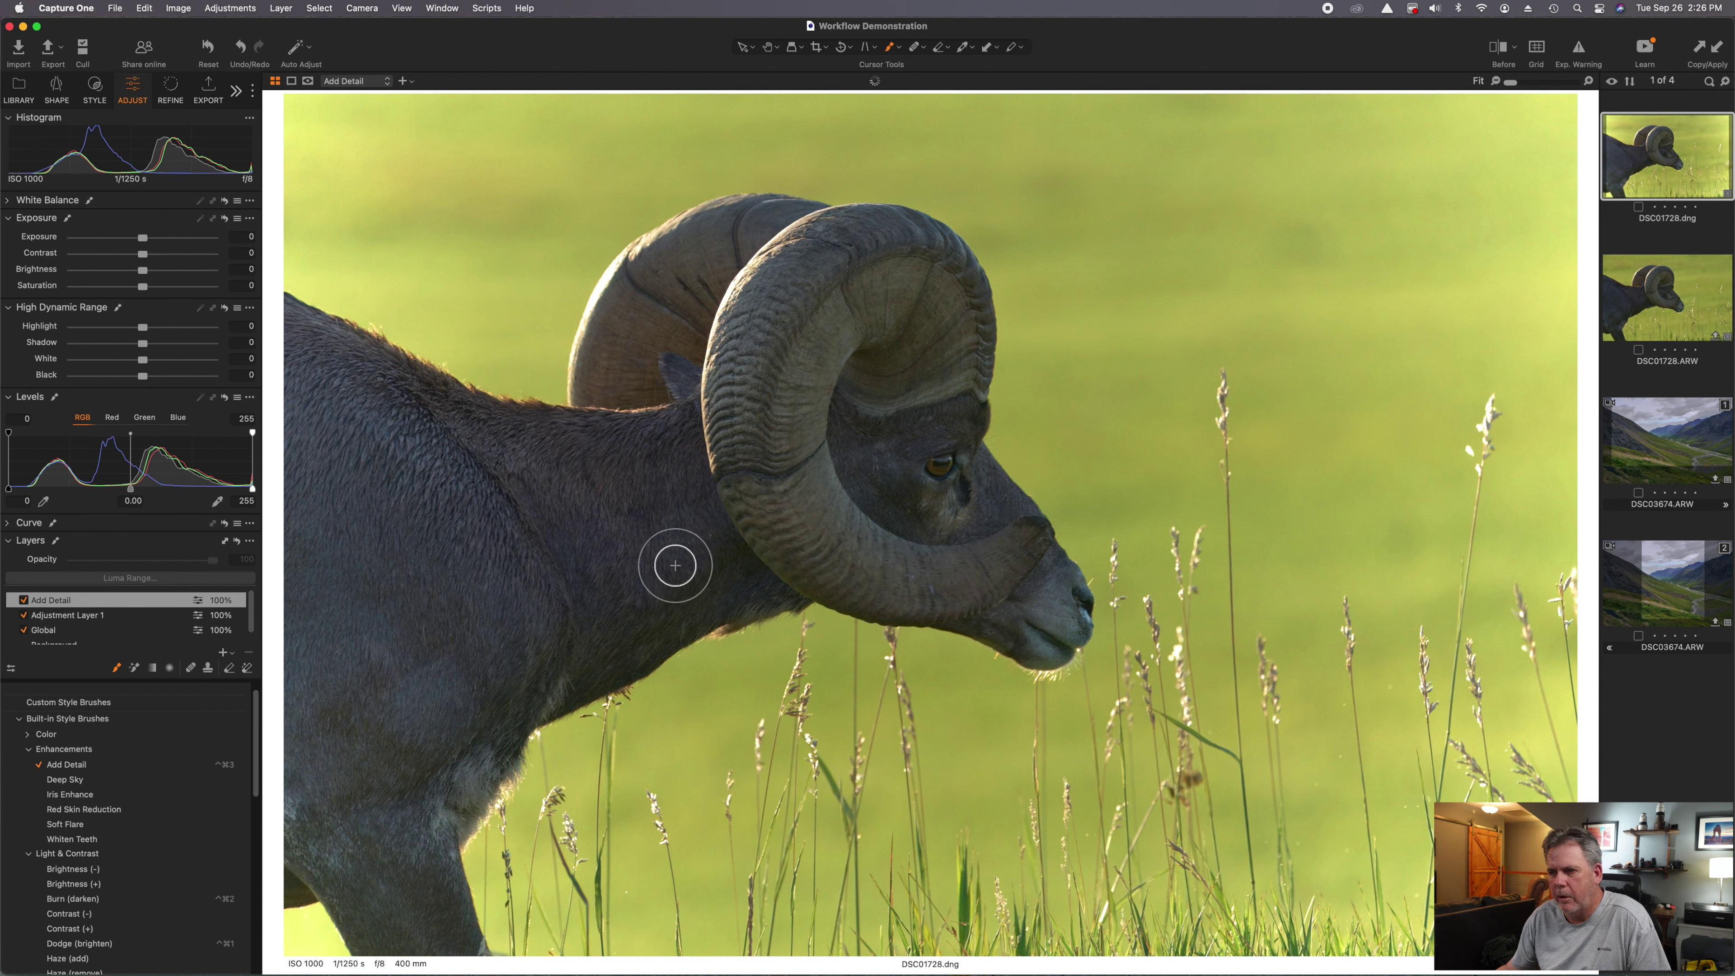
- Choose the Dodge (brighten) style brush, set its size to 95 with reduced opacity, and paint over the ram's eye and neck
scroll(147, 868, down, 3)
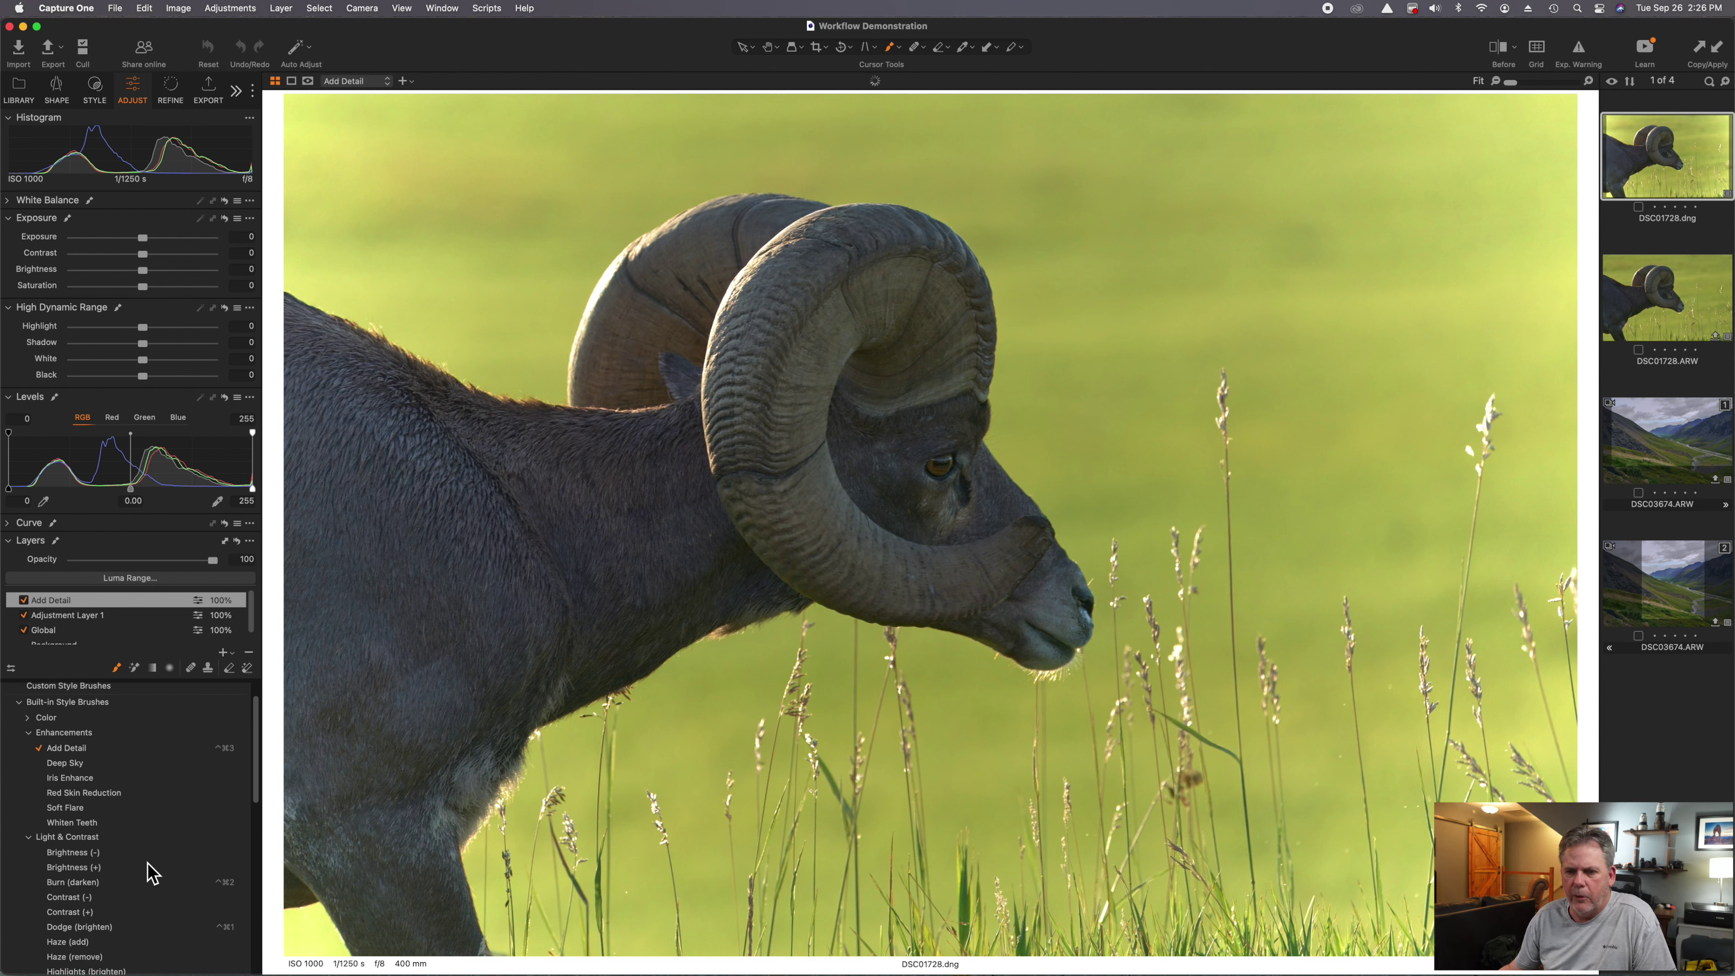
scroll(146, 881, down, 3)
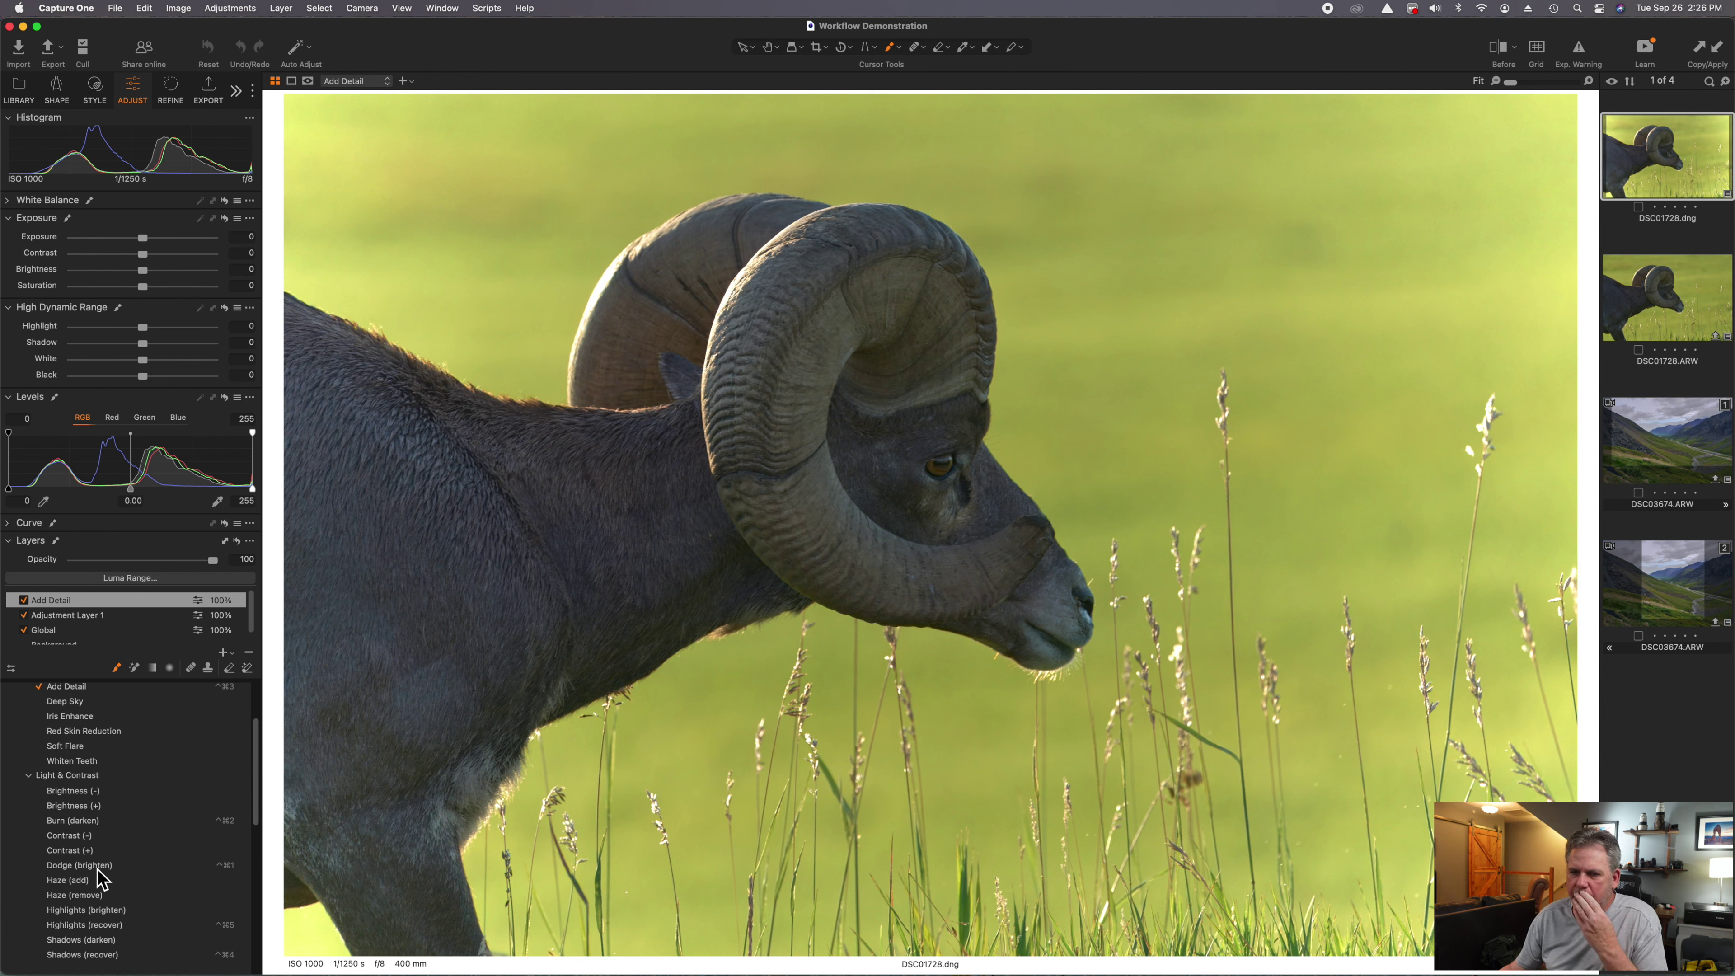
right_click(697, 612)
drag(694, 606, 693, 607)
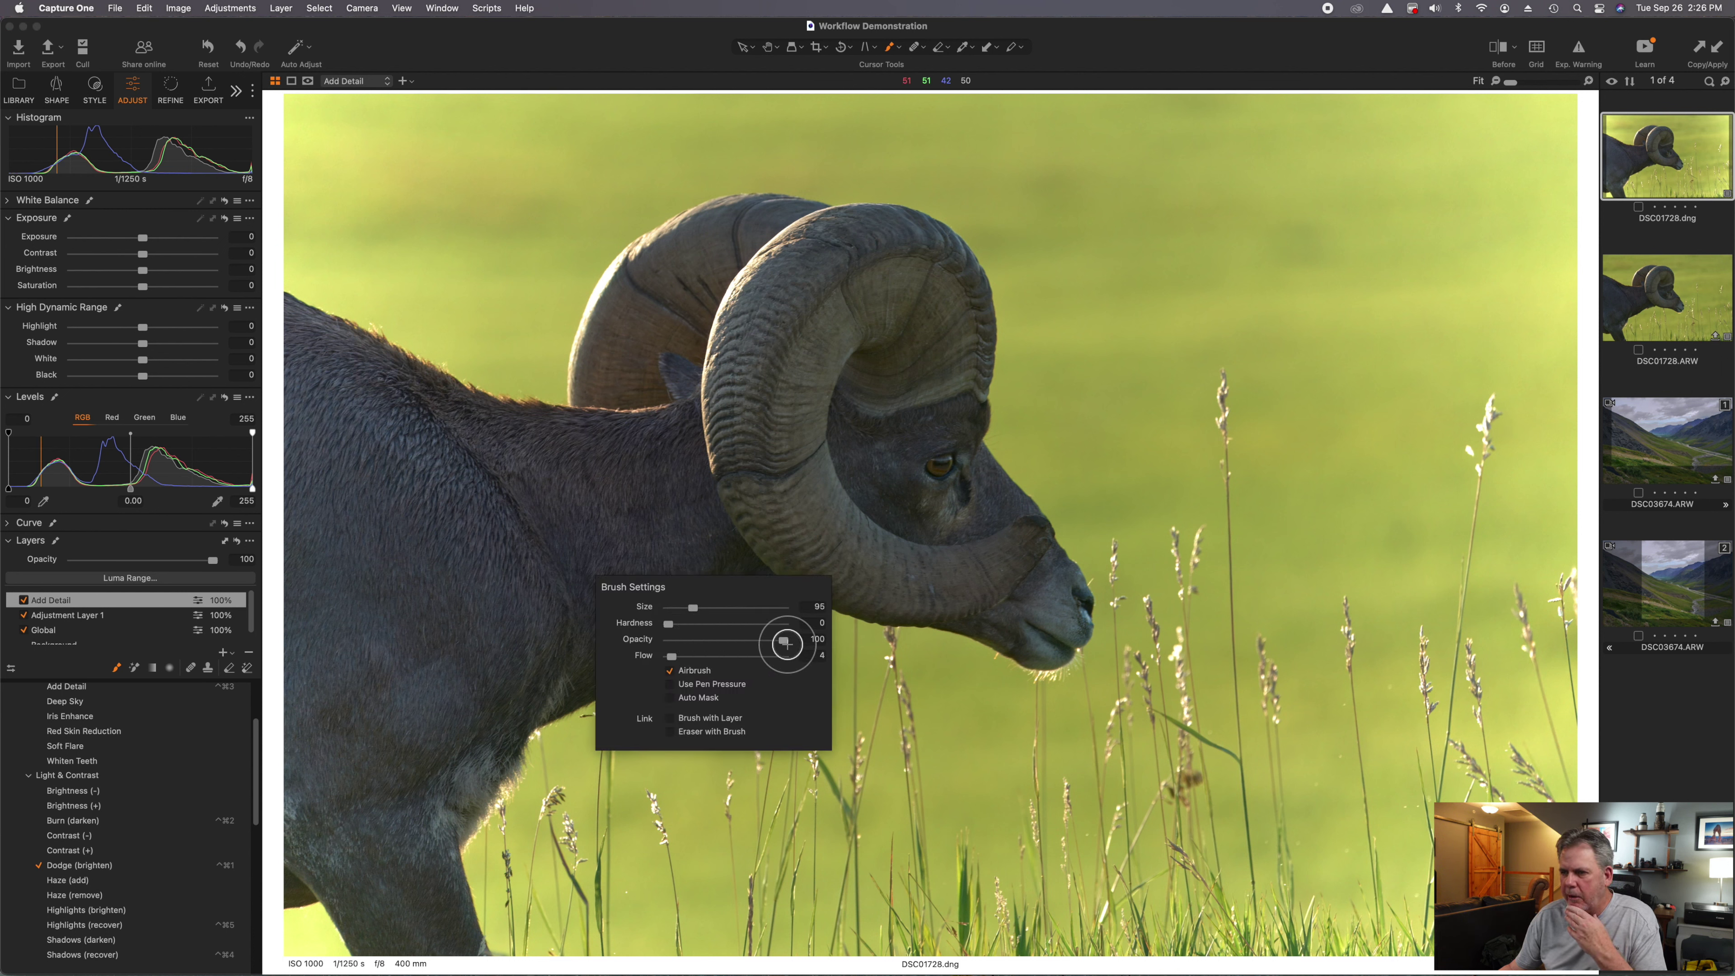
drag(777, 641, 764, 643)
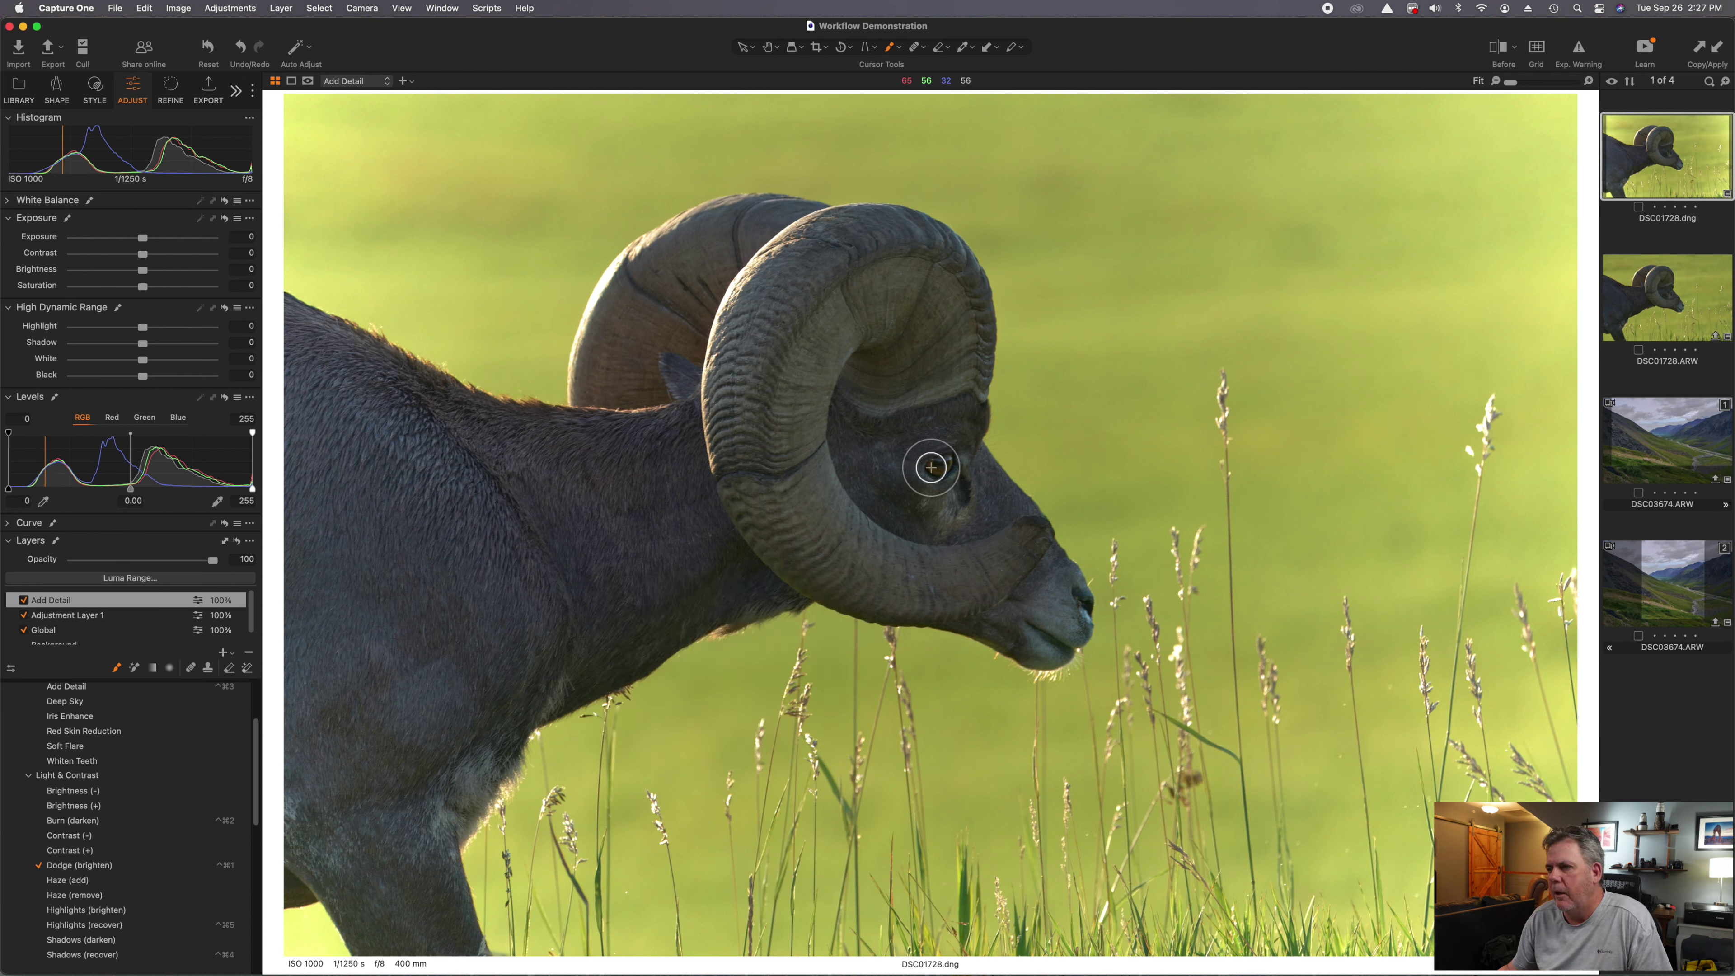
drag(933, 461, 937, 449)
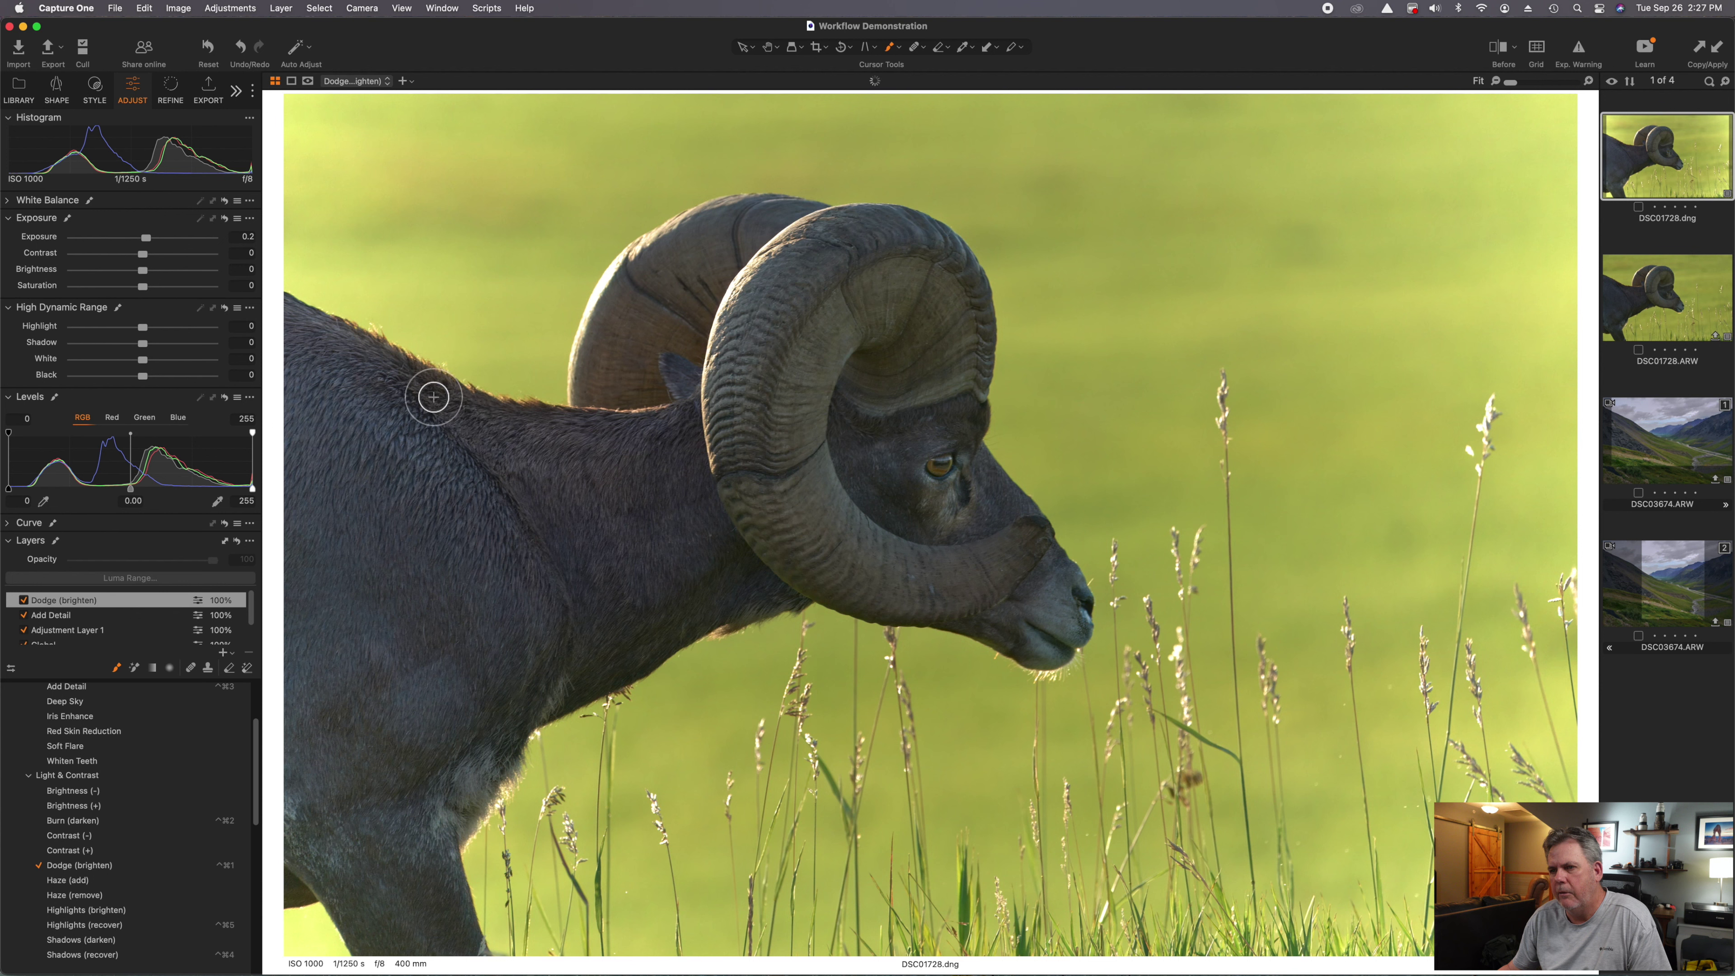
mouse_move(615, 438)
mouse_down()
mouse_move(650, 445)
mouse_move(604, 515)
mouse_up()
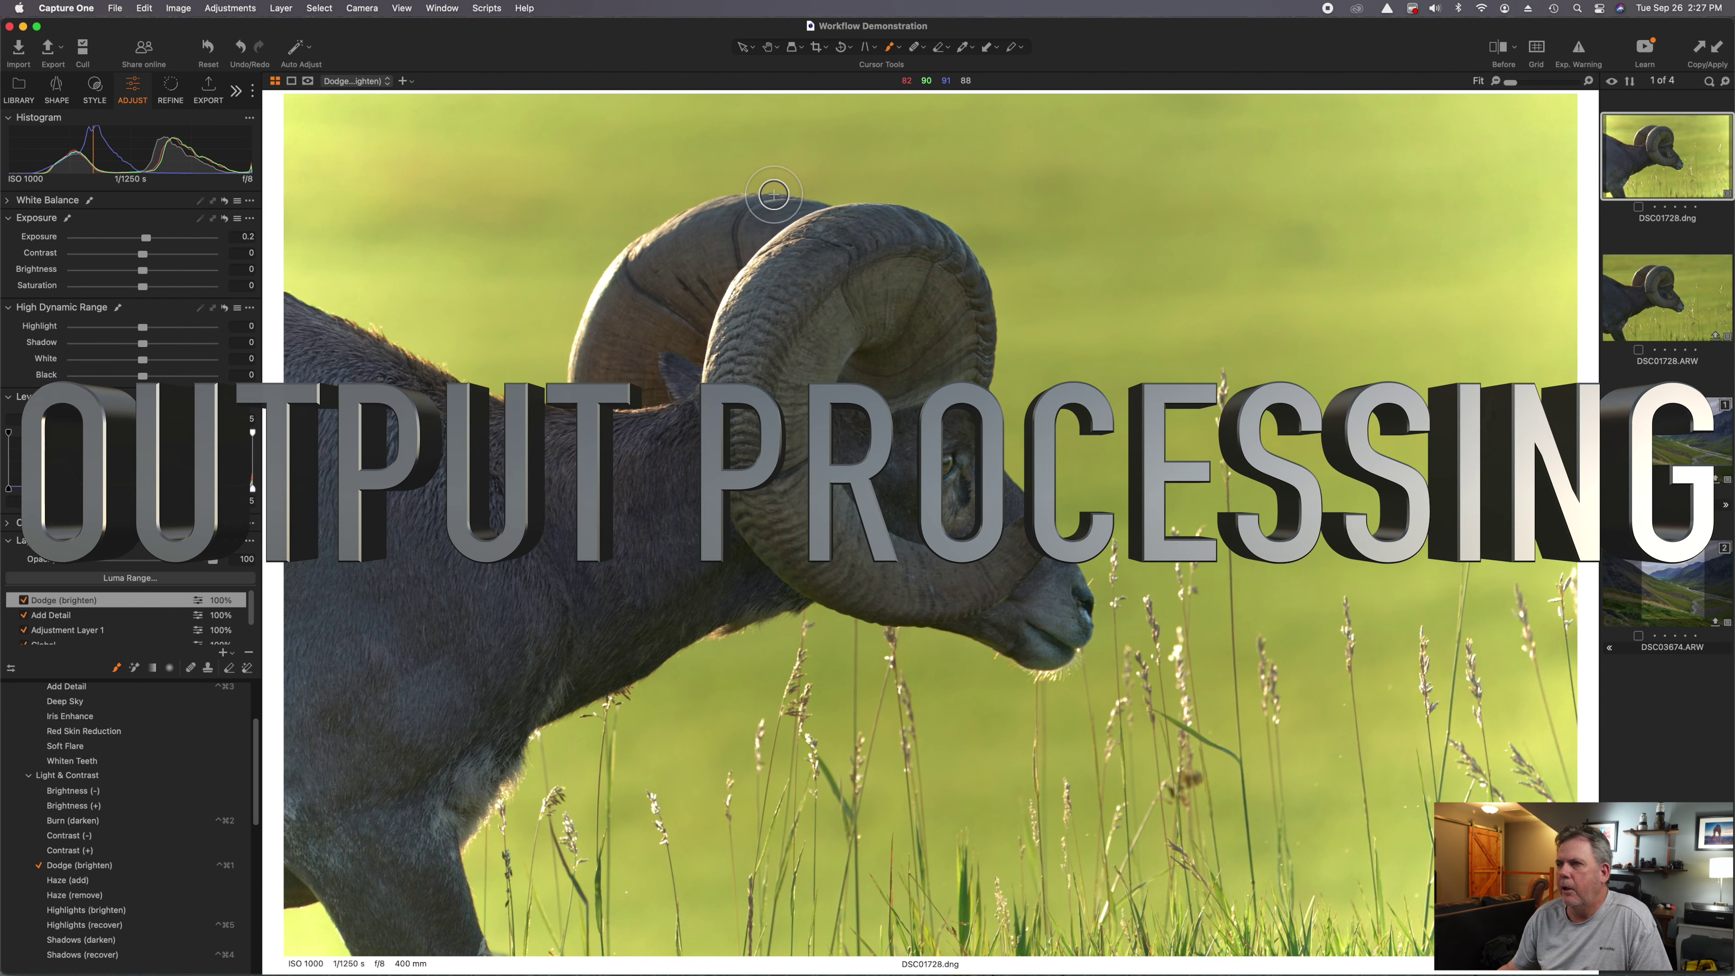
- Crop the photo at a 4x5 ratio to about 18.5 by 14.8 in around the ram's head and shoulders
click(825, 47)
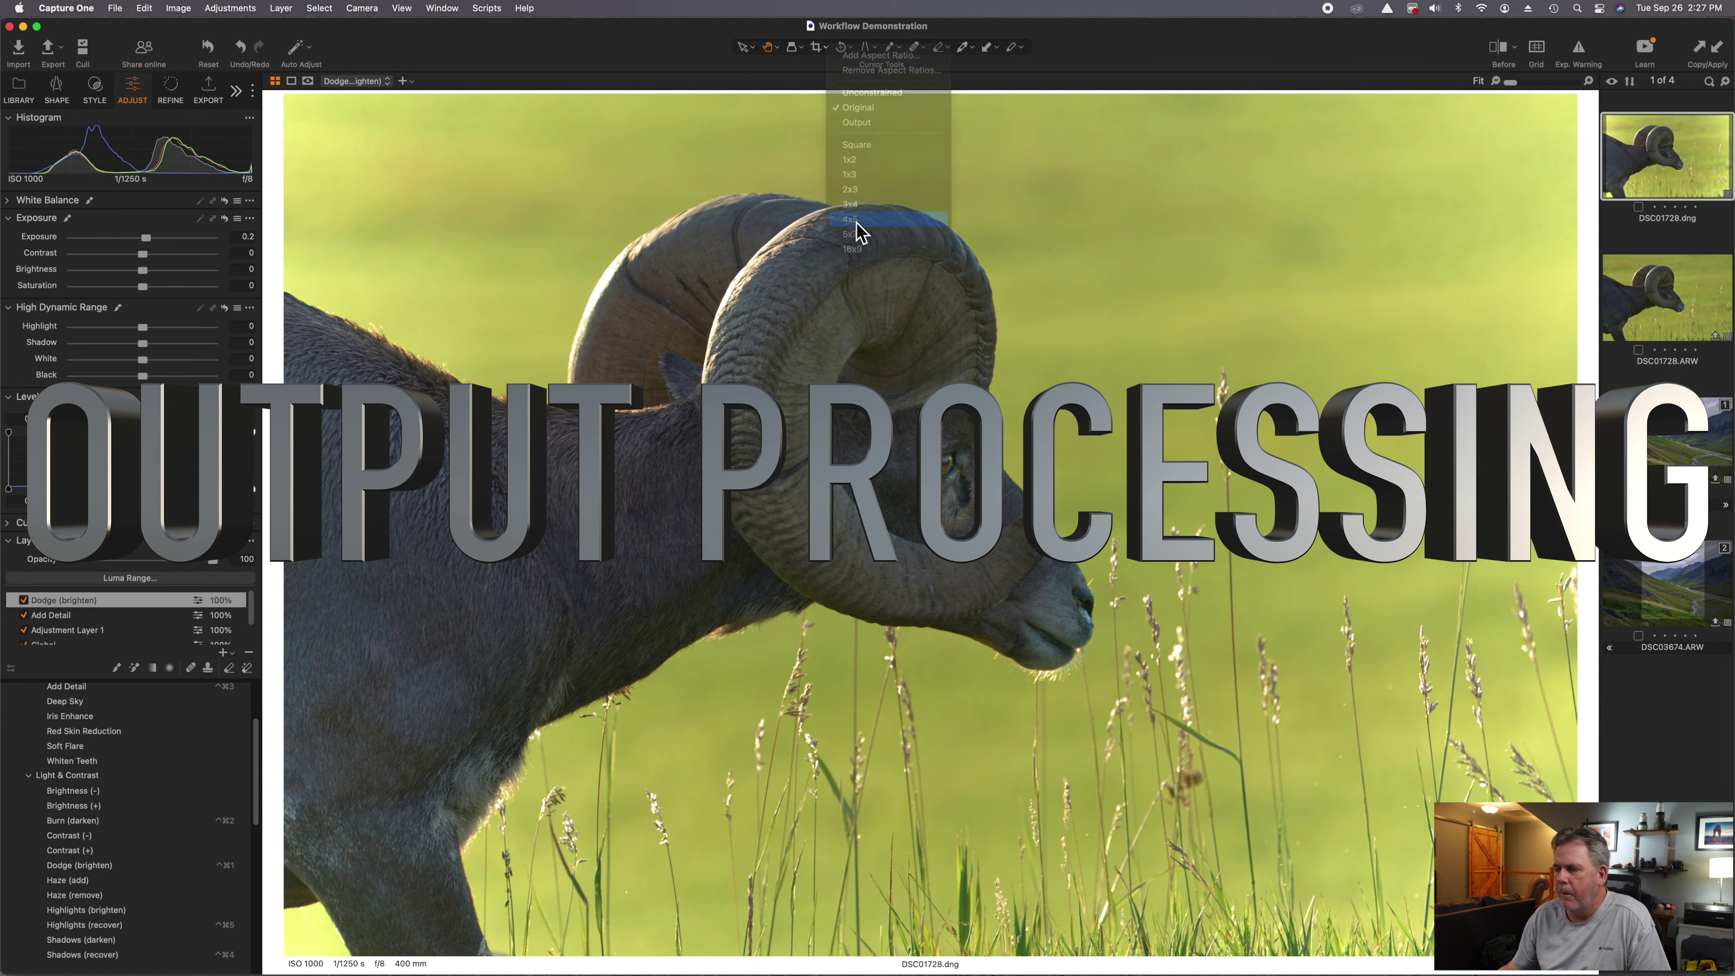
click(856, 222)
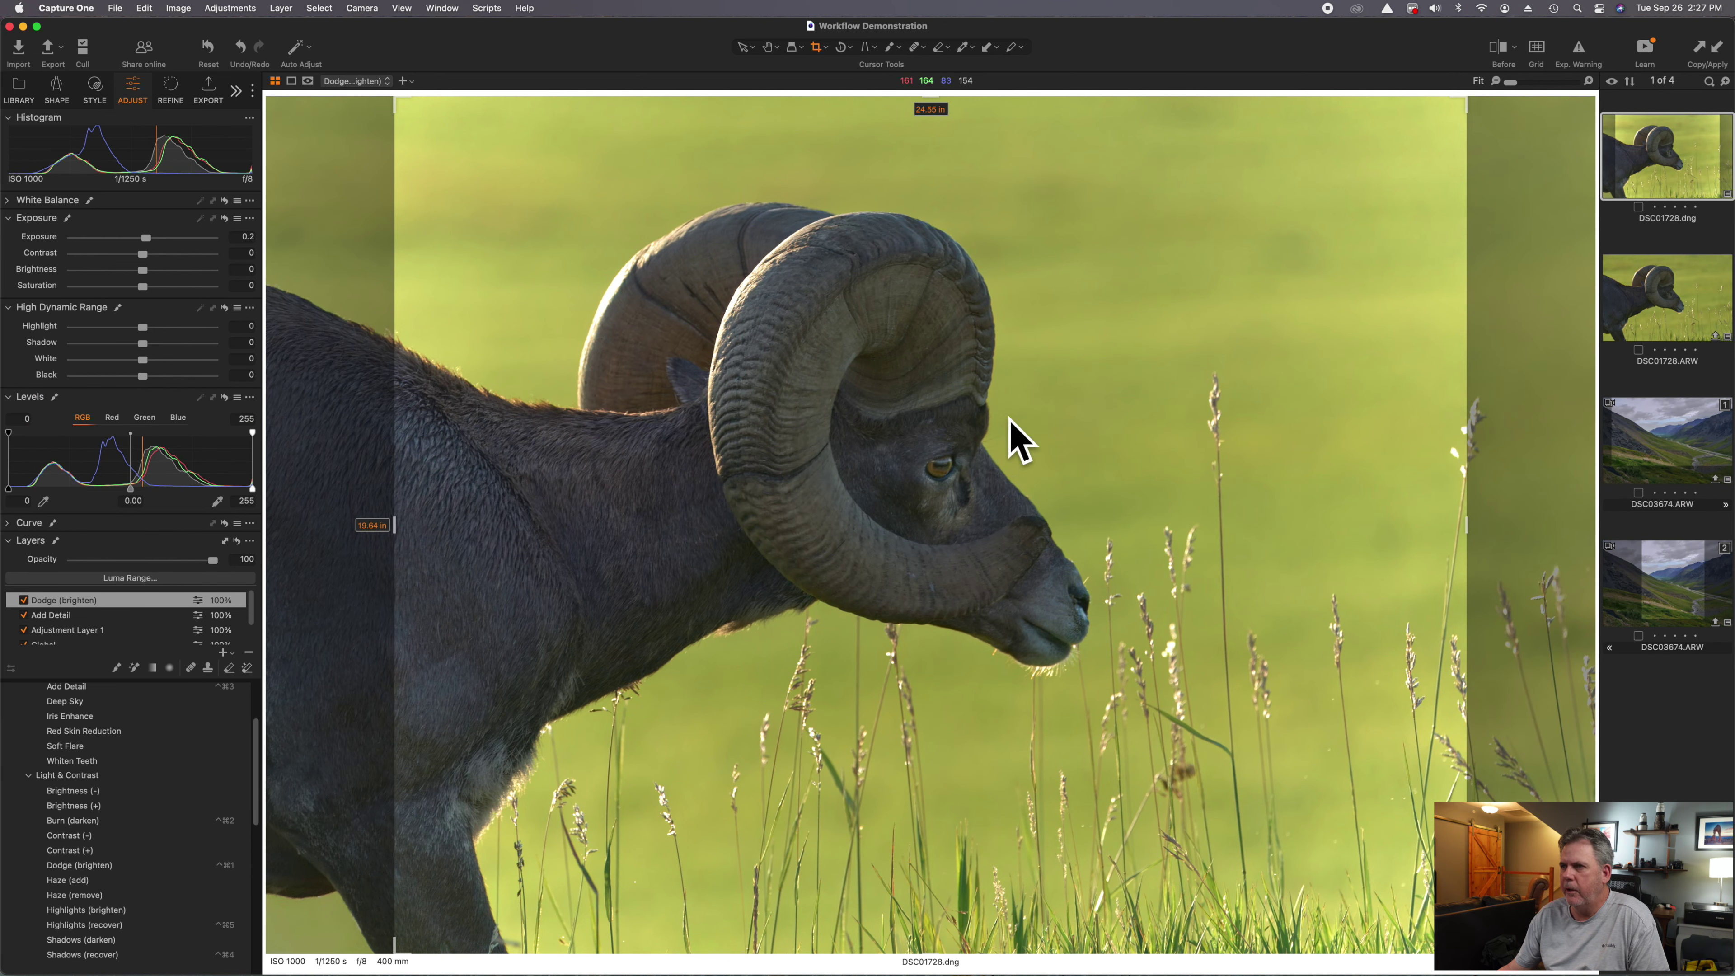
drag(1461, 952, 1272, 818)
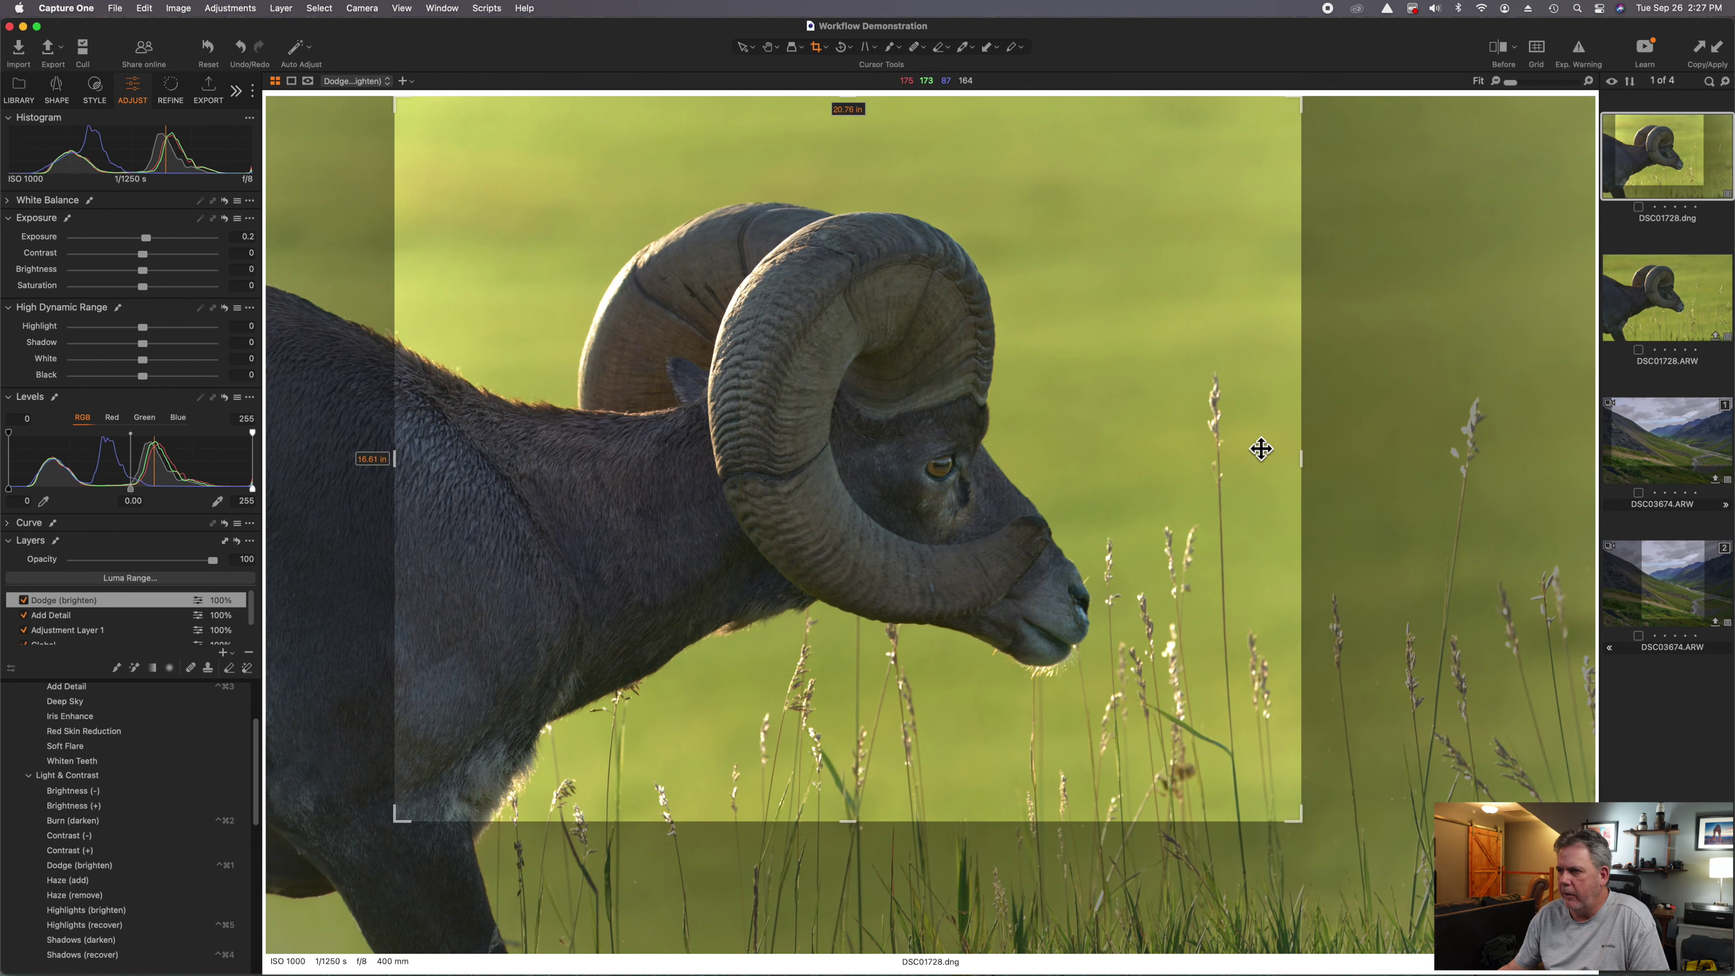
drag(1295, 461, 1202, 464)
drag(1034, 446, 1039, 375)
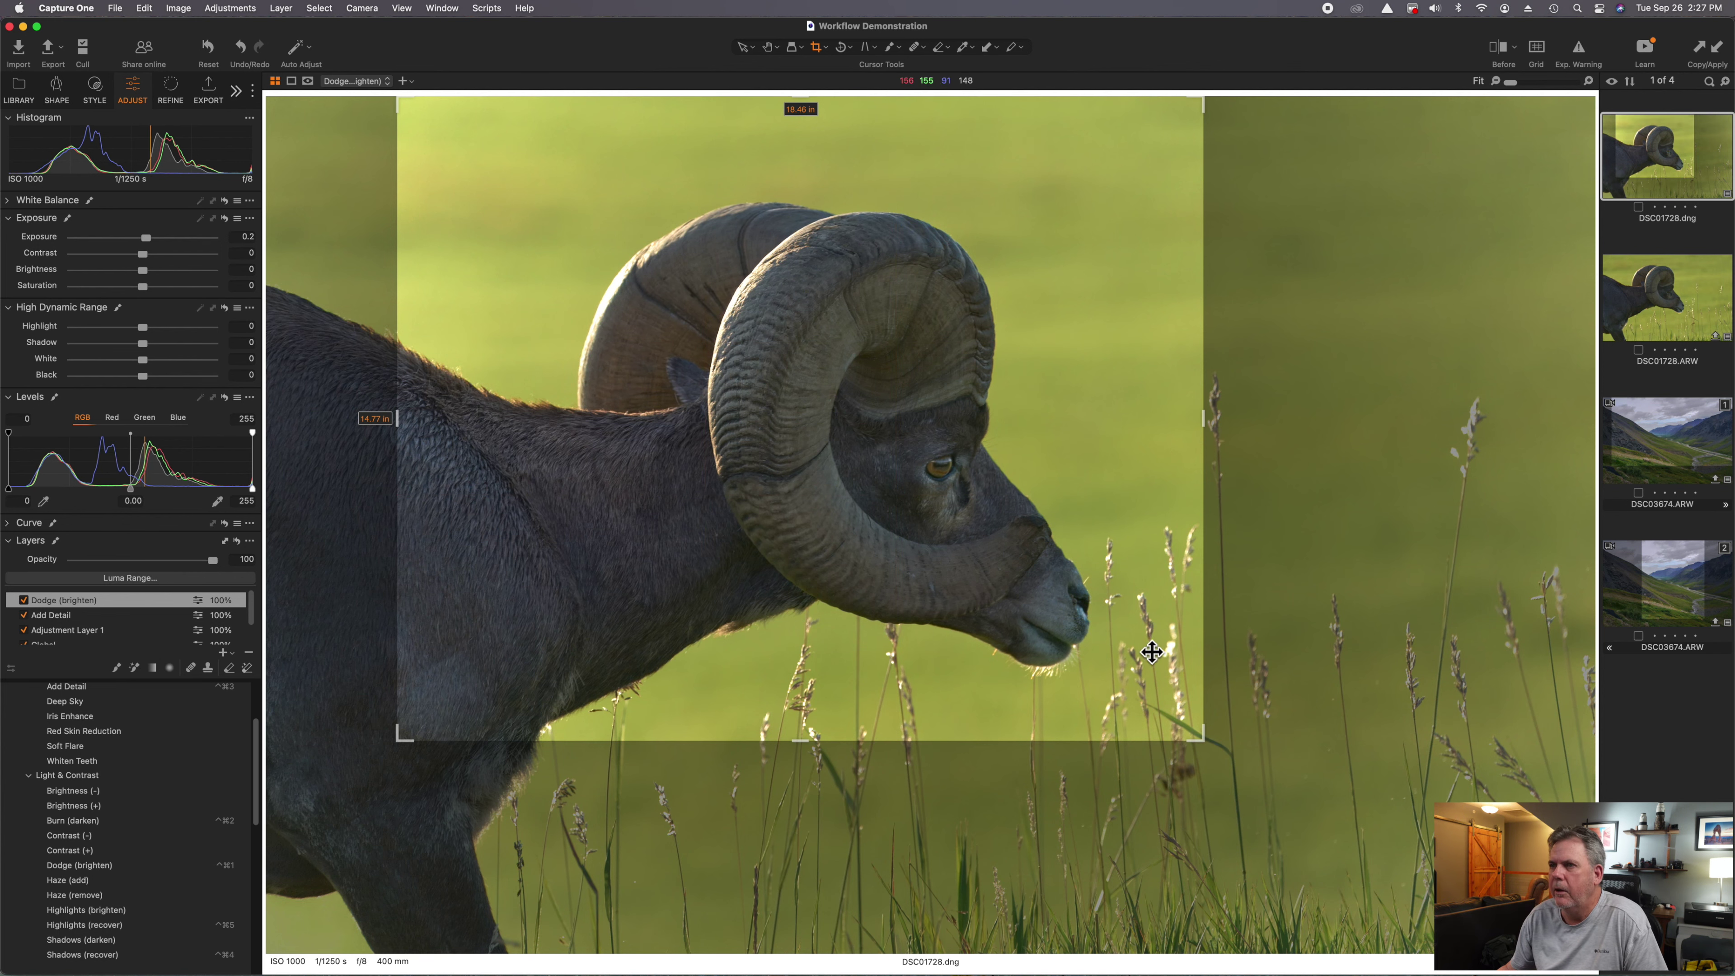
click(767, 49)
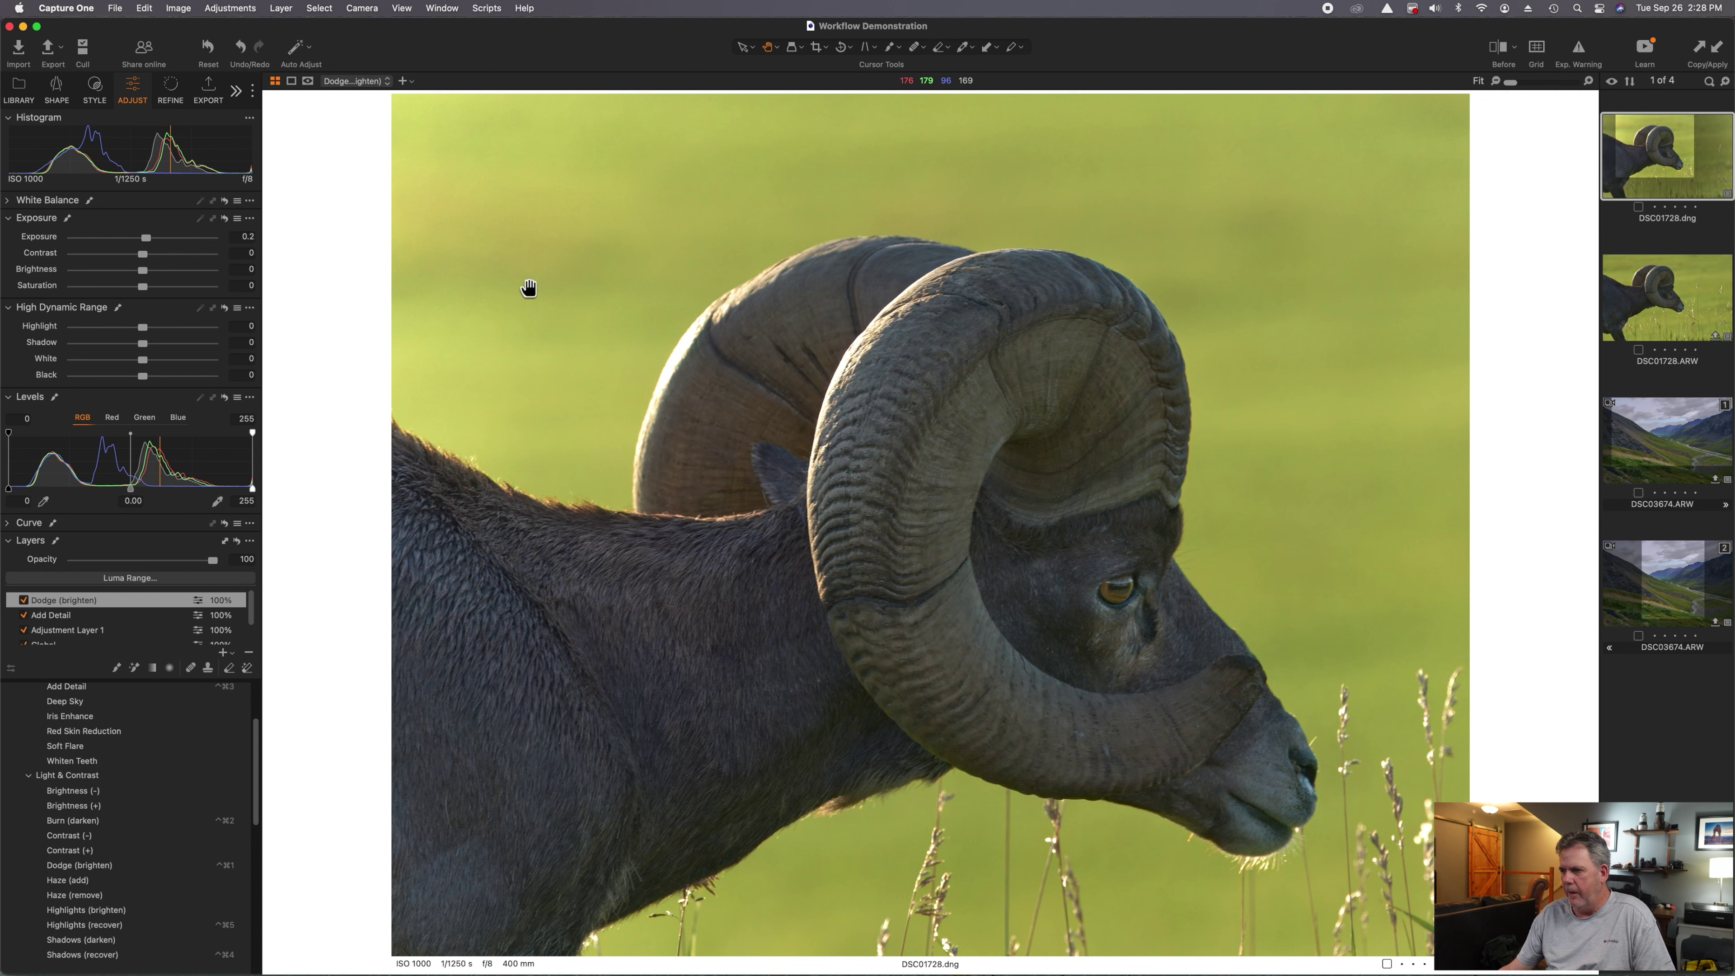
- Select the existing Add Detail layer and brush more detail onto the ram's muzzle
click(125, 615)
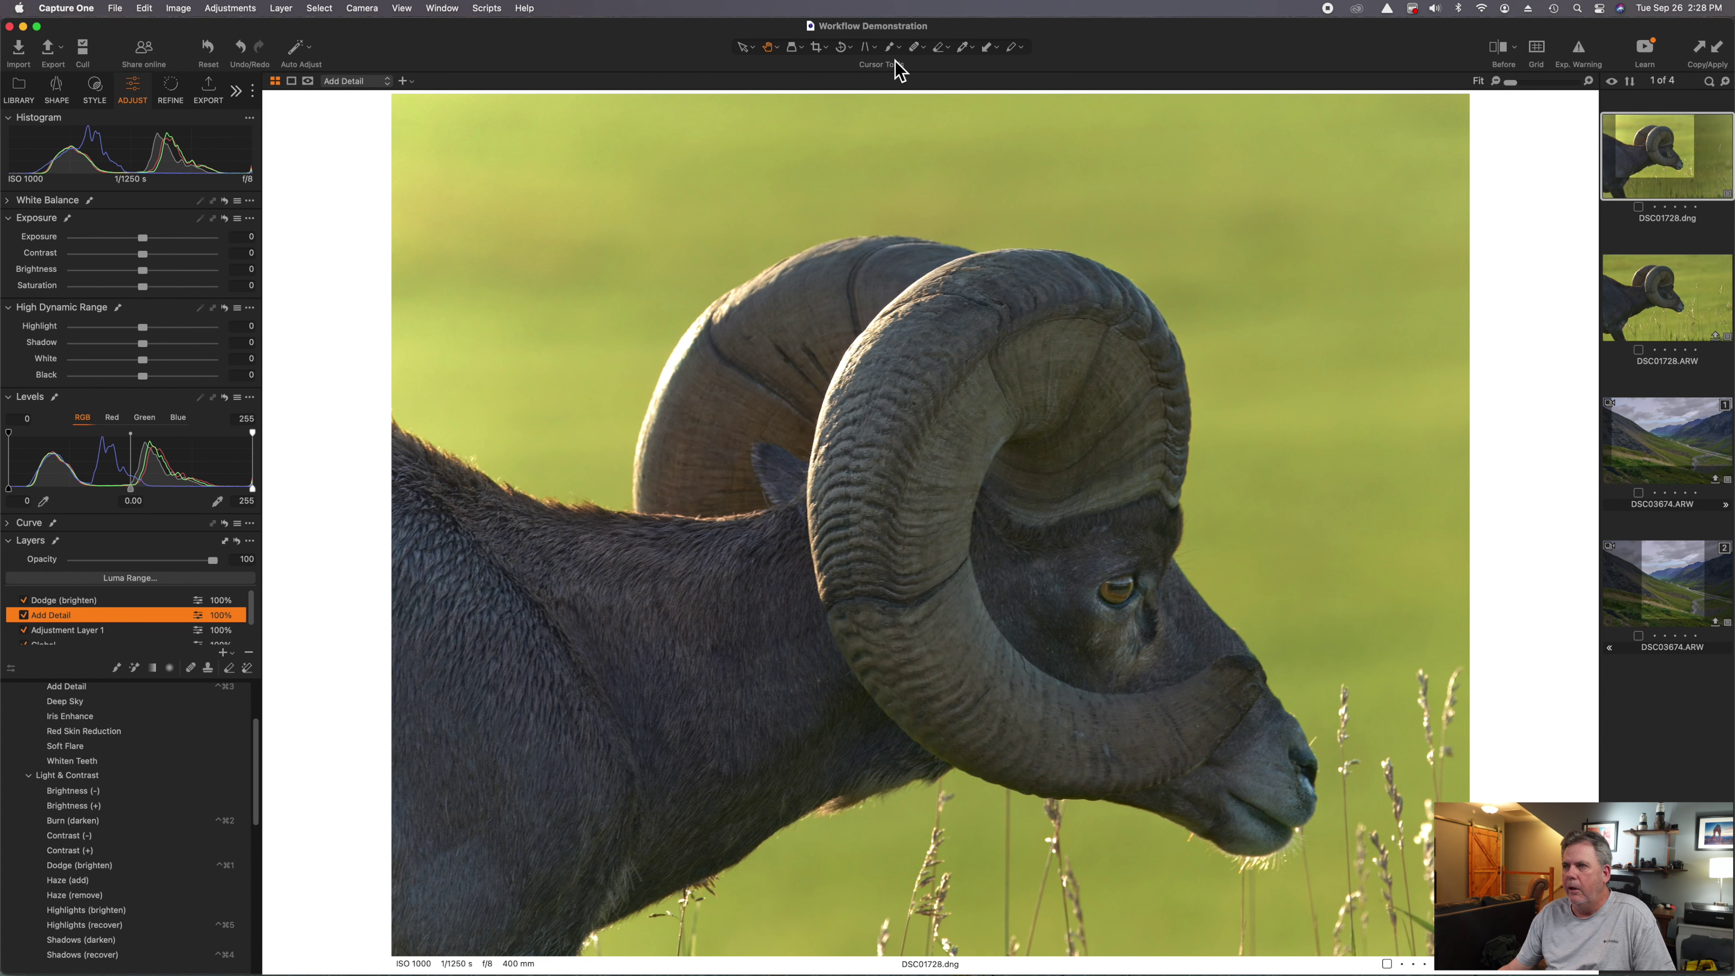
click(891, 47)
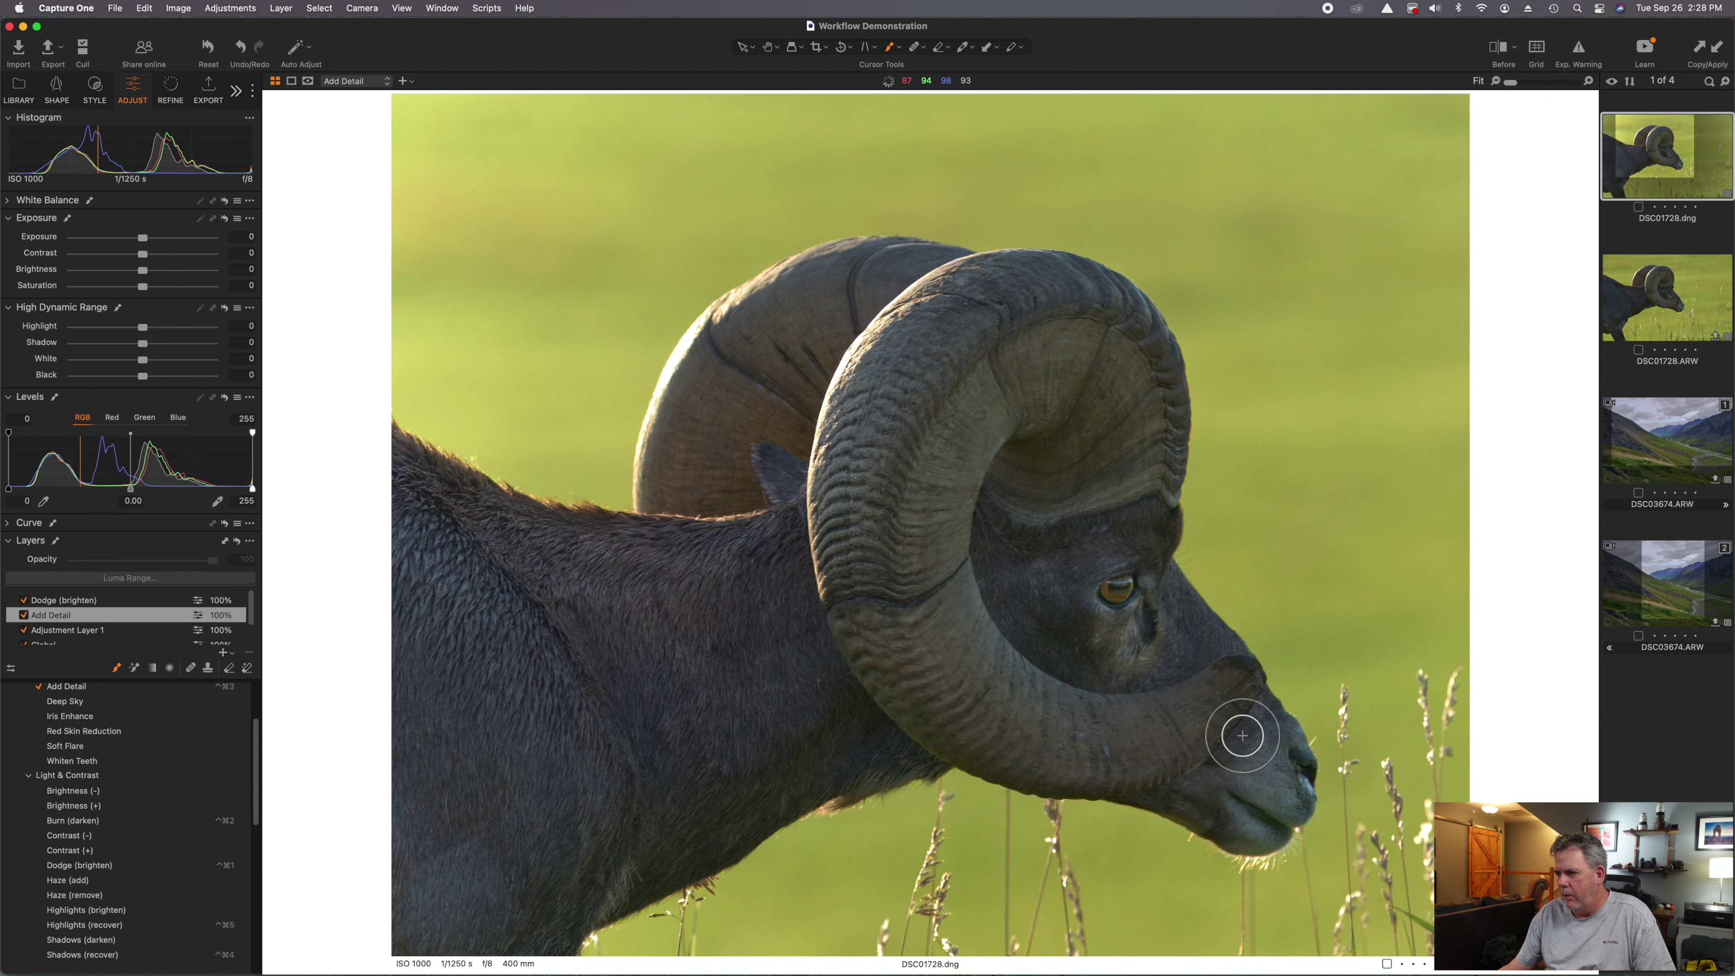
drag(1255, 794, 1229, 820)
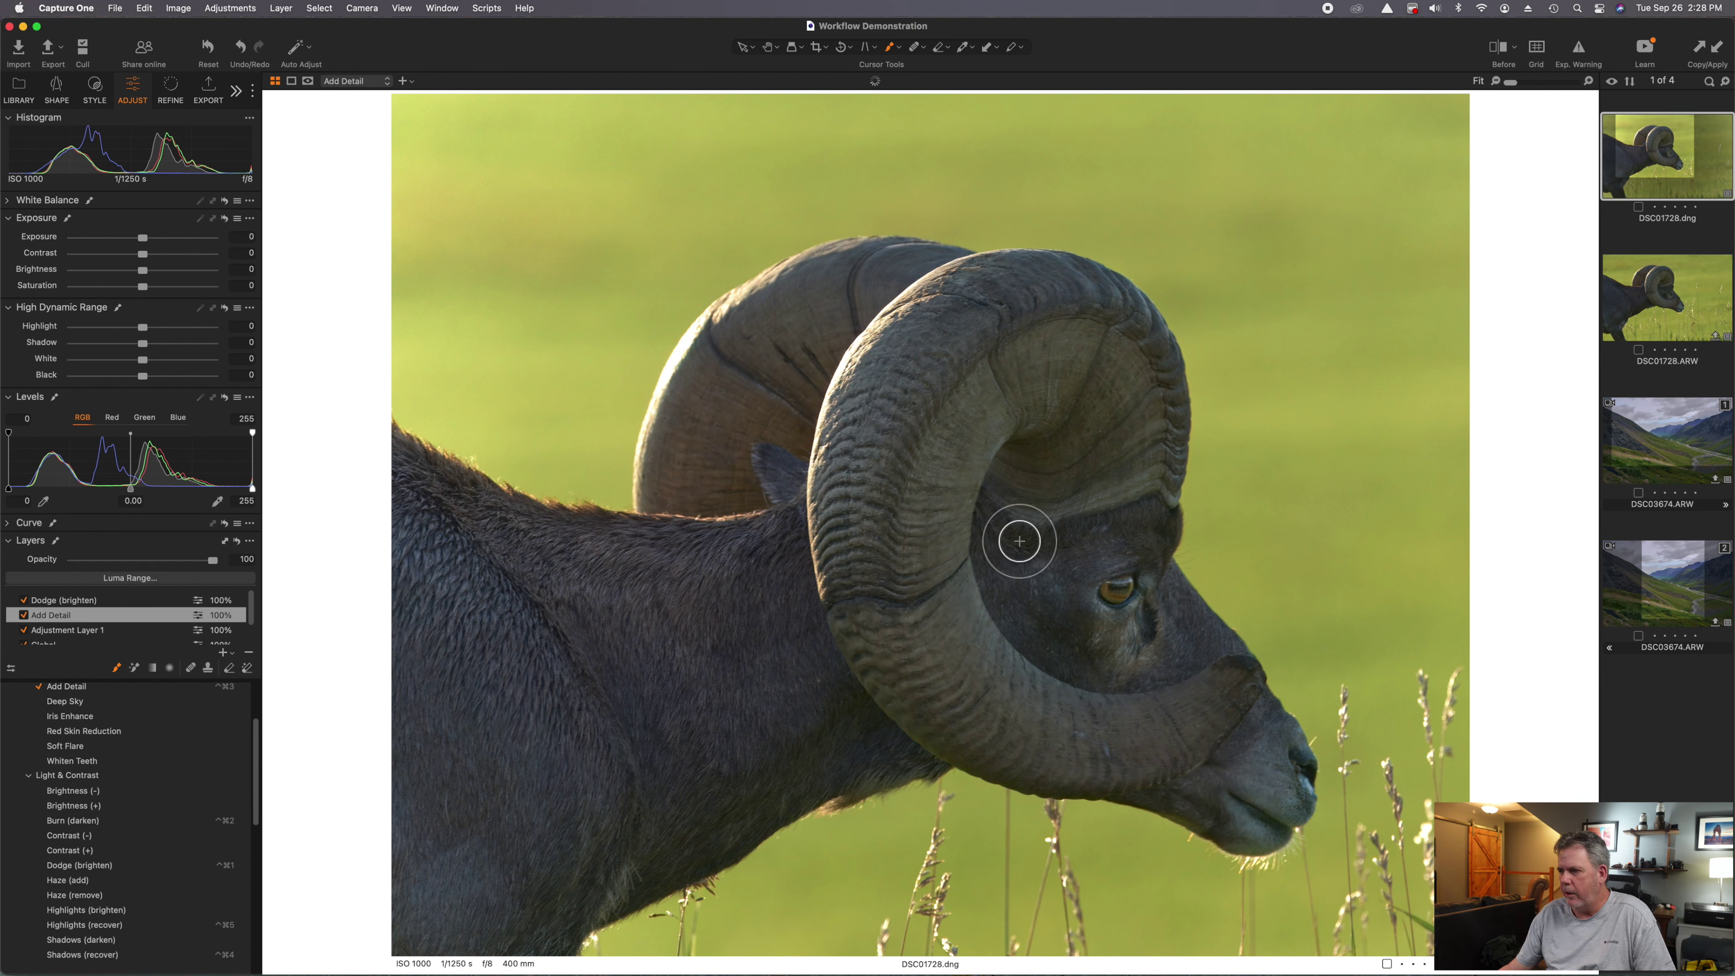